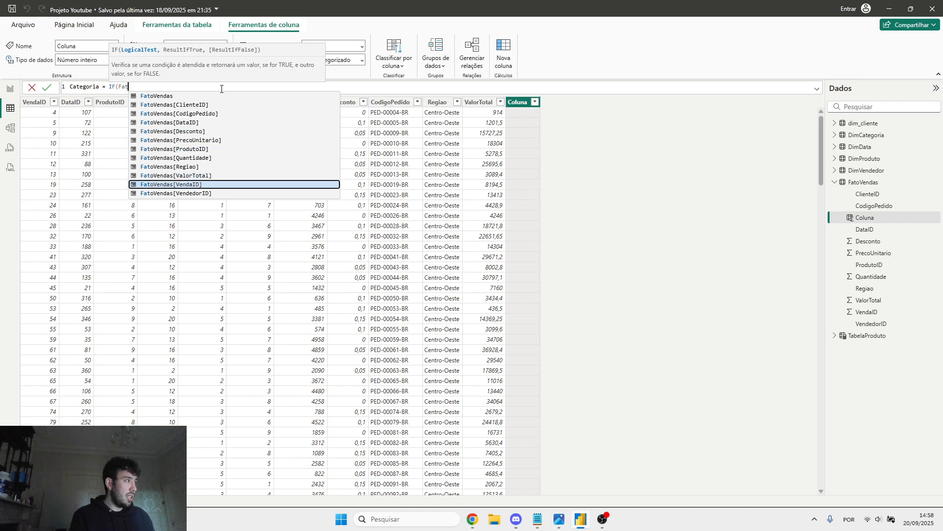
Complete the Categoria column's IF formula to return "Caro" when FatoVendas[ValorTotal] > 1000 and "Barato" otherwise.
key("Up")
key("Tab")
type("> 1000")
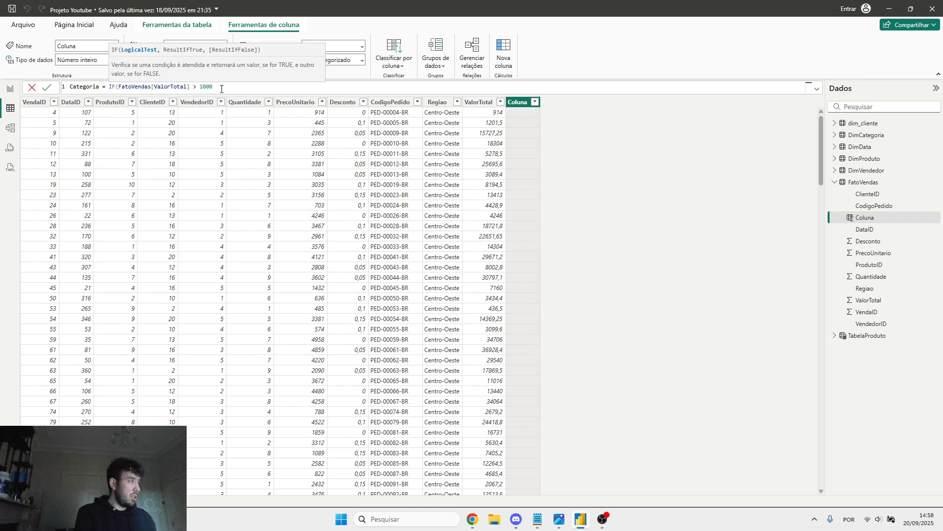
type(", \"Caro\", \"Barato")
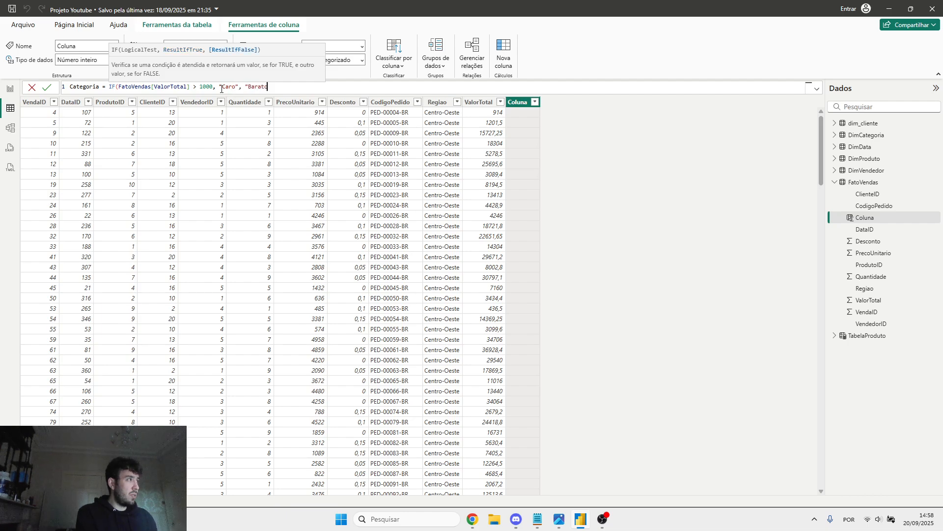
type("\")")
key("Return")
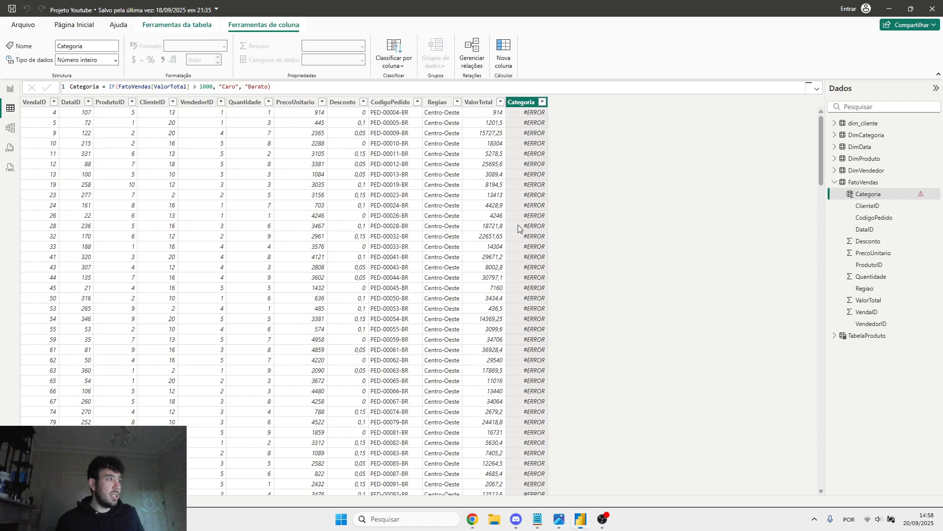
Correct the Categoria formula's syntax so that "Barato" has its closing quotation mark and a single closing parenthesis follows.
type(")")
key("Return")
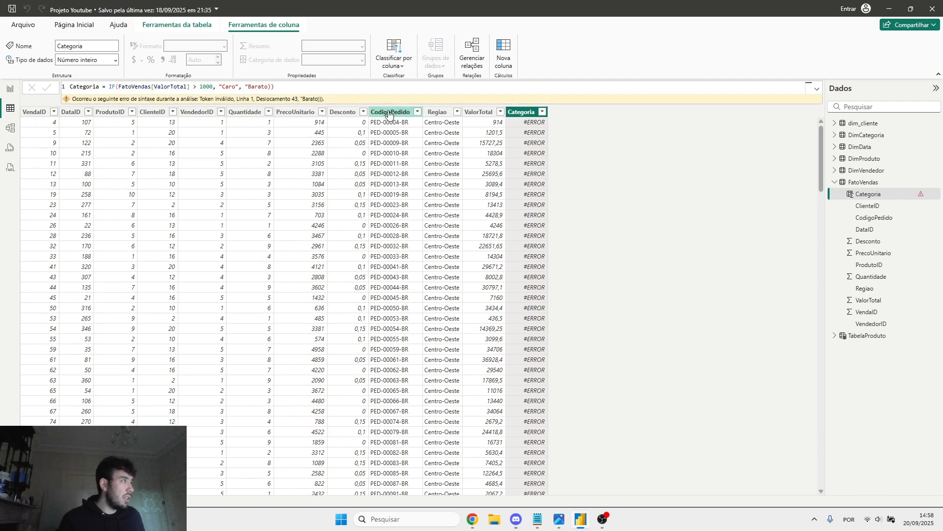
left_click(226, 87)
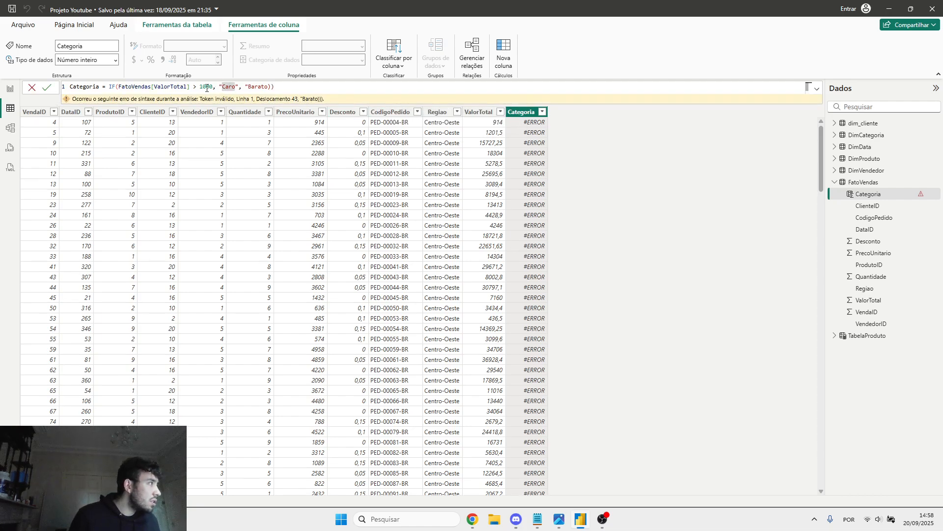
left_click(134, 90)
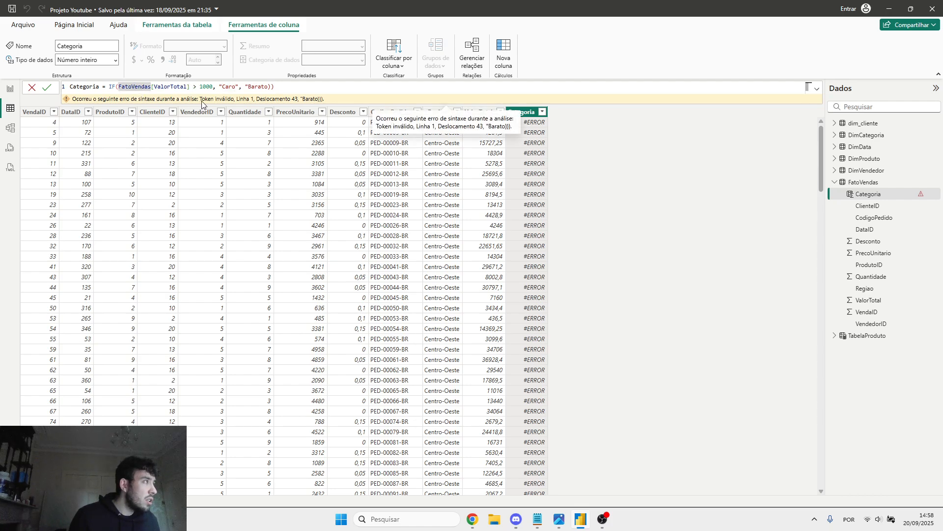
left_click(270, 87)
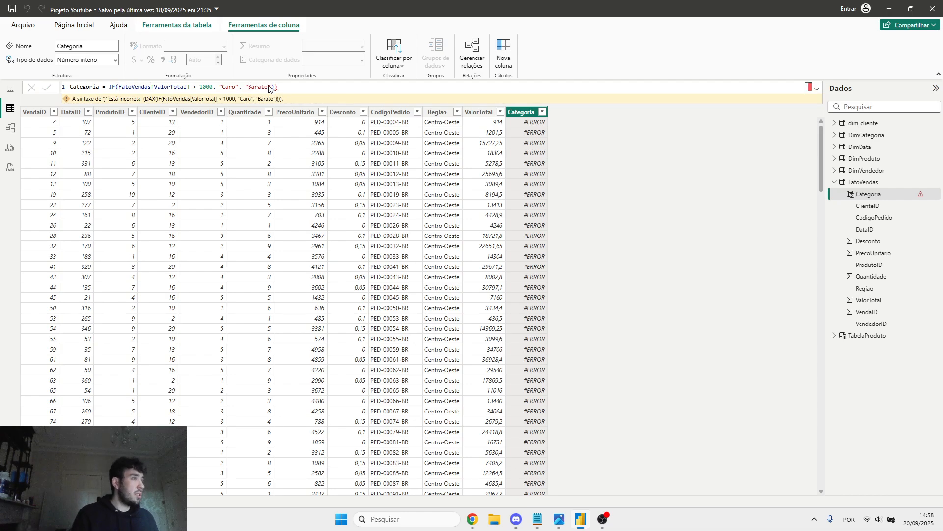
type("\"")
key("Return")
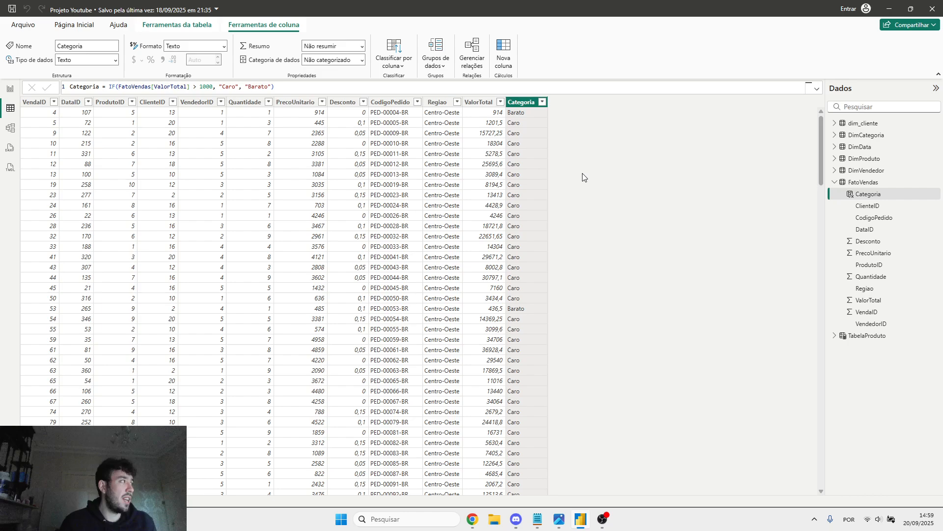
In the report view, create a matrix on the blank page with Categoria from FatoVendas as its rows.
left_click(9, 89)
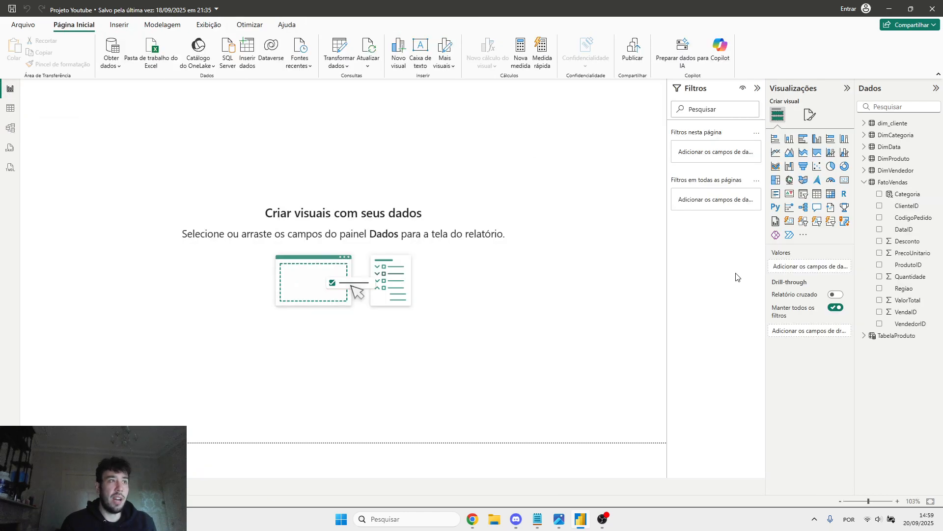
left_click(829, 195)
left_click_drag(908, 195, 74, 121)
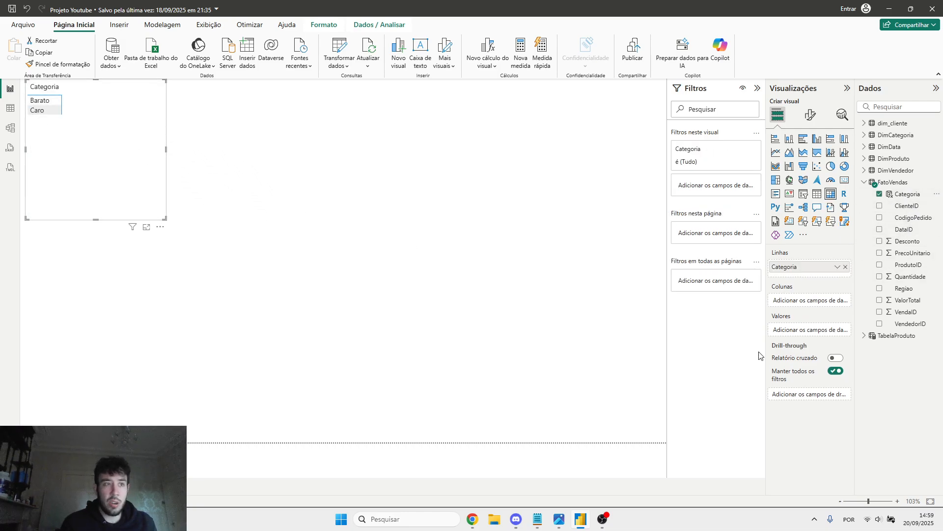
Try TotalVendas from TabelaProduto as the matrix values, and replace it with ValorTotal from FatoVendas.
left_click(863, 337)
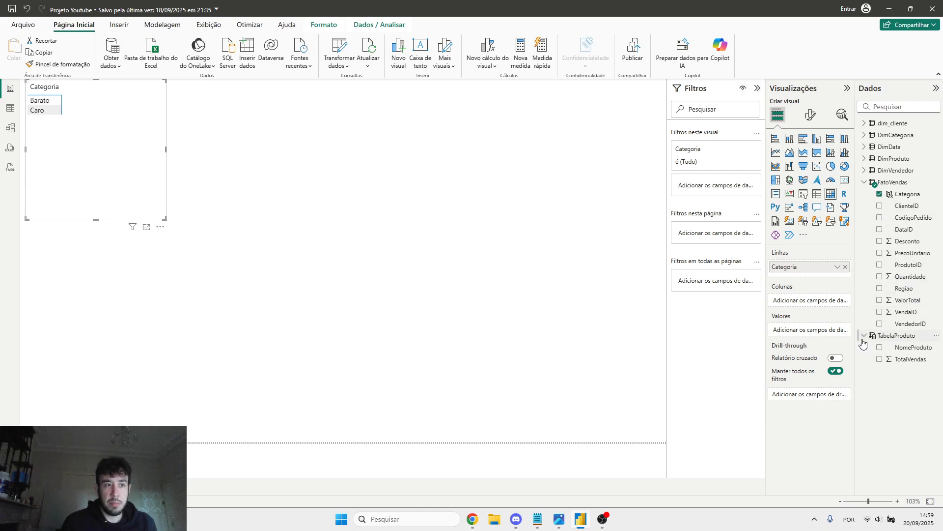
left_click_drag(908, 359, 96, 131)
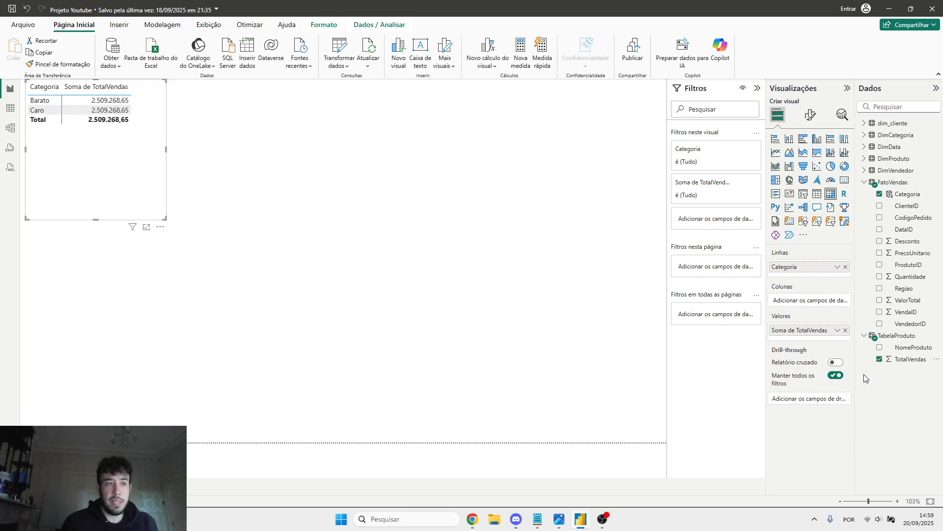
left_click(881, 361)
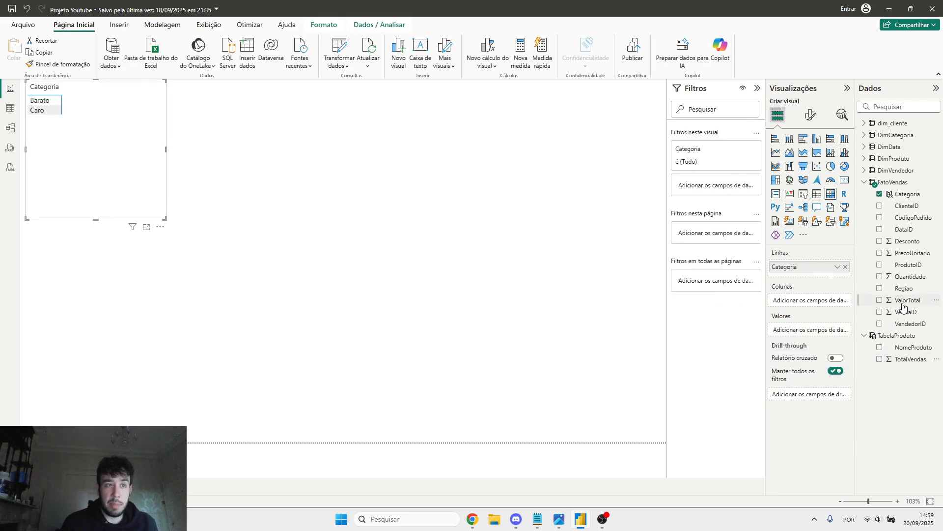
left_click_drag(903, 302, 122, 129)
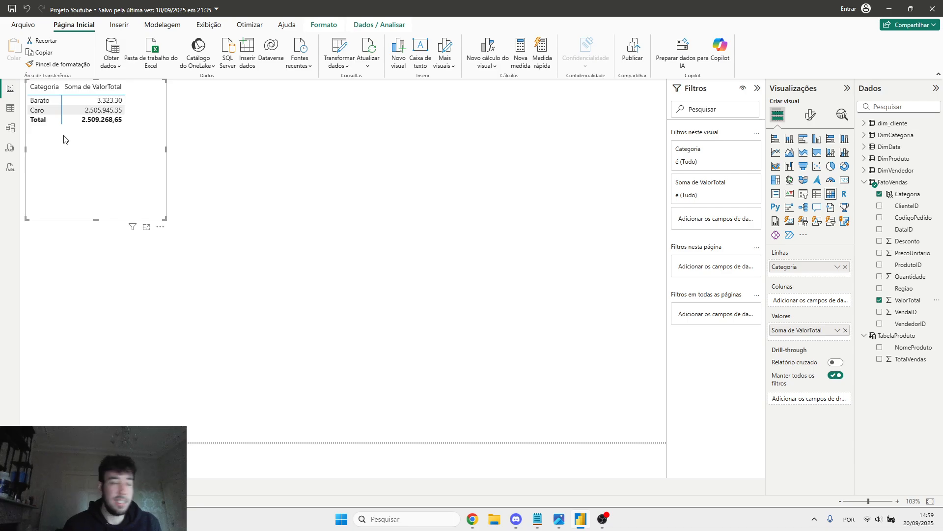
Return to the FatoVendas table view and review the image comparing calculated table, calculated column and measure.
left_click(10, 108)
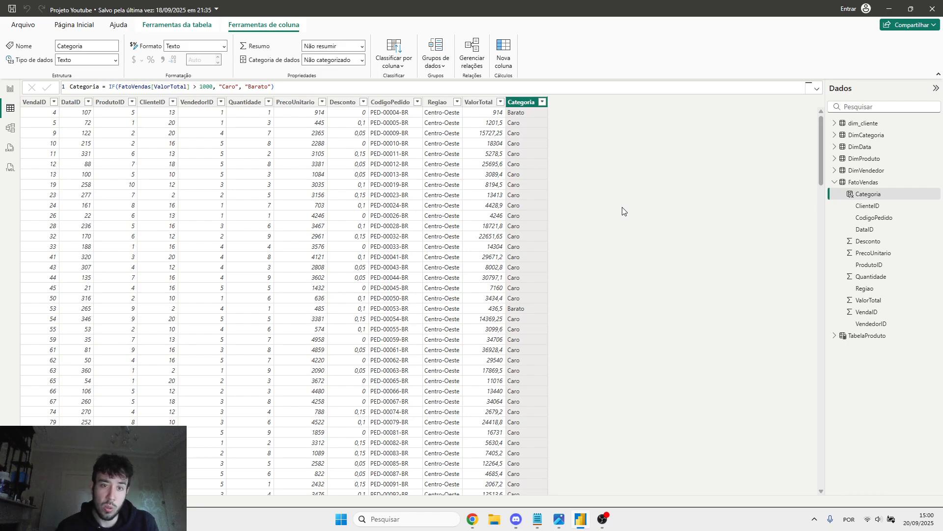
left_click(560, 519)
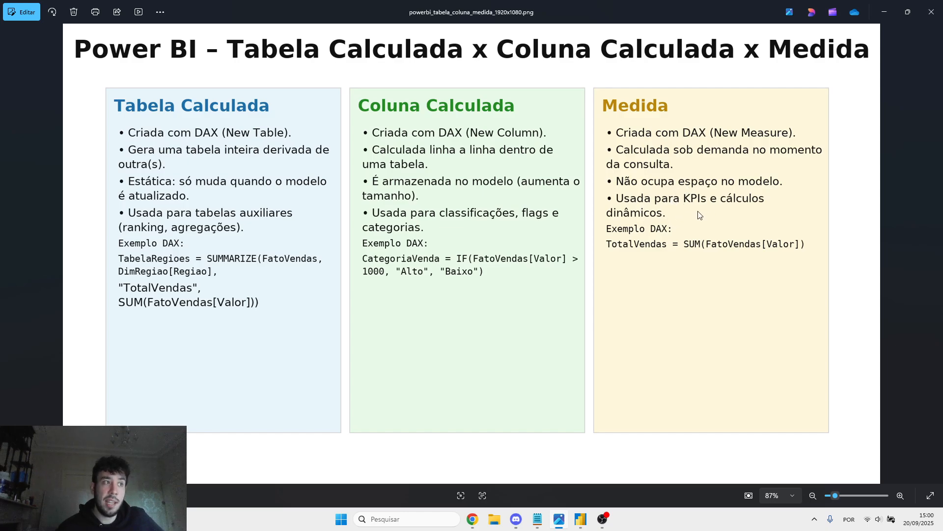
left_click(588, 511)
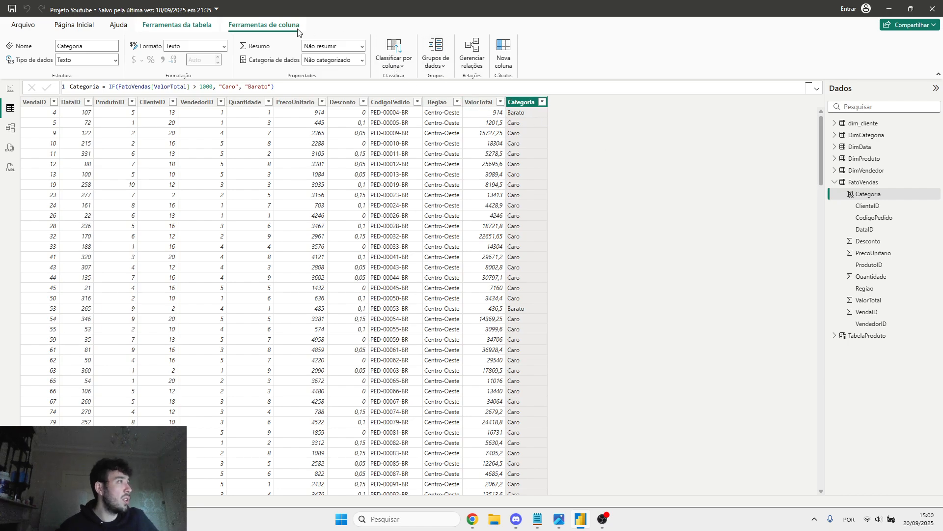
Create a new measure in FatoVendas and name it Valor Produto.
left_click(76, 25)
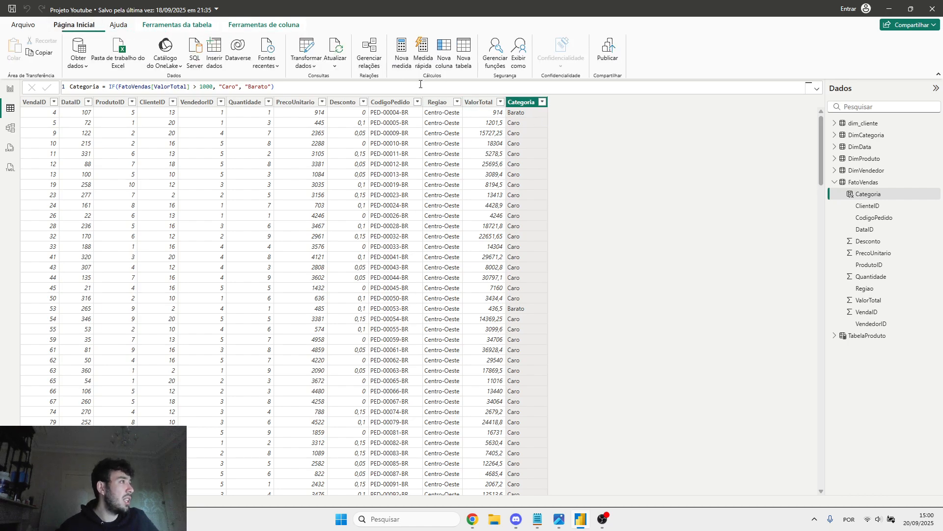
left_click(401, 54)
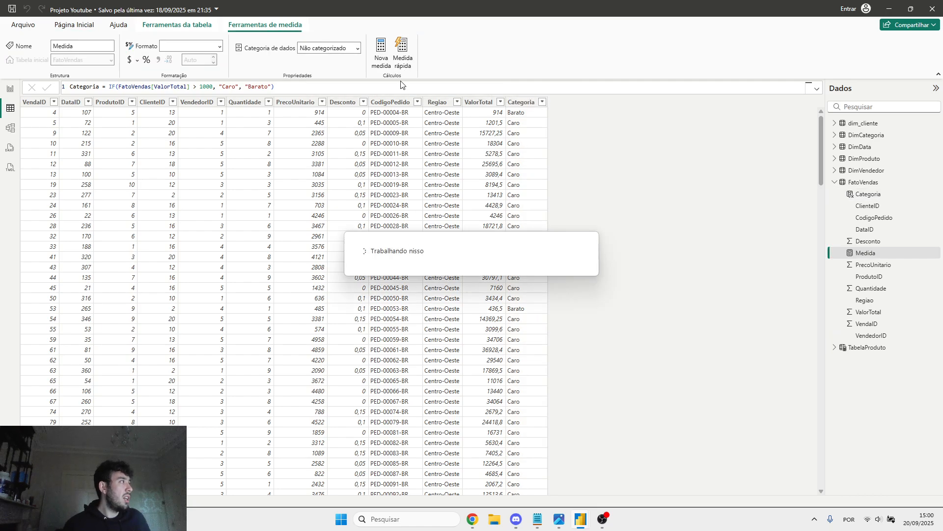
double_click(94, 87)
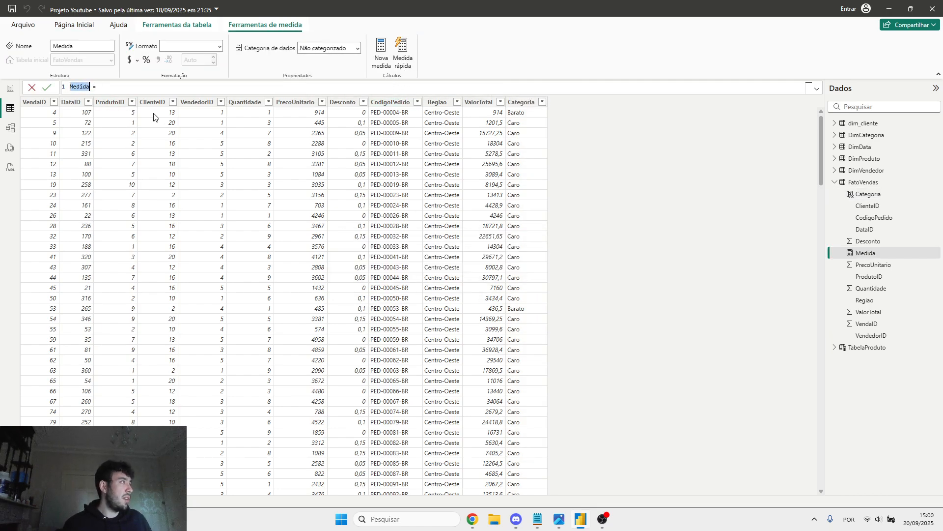
type("Va")
type("lor")
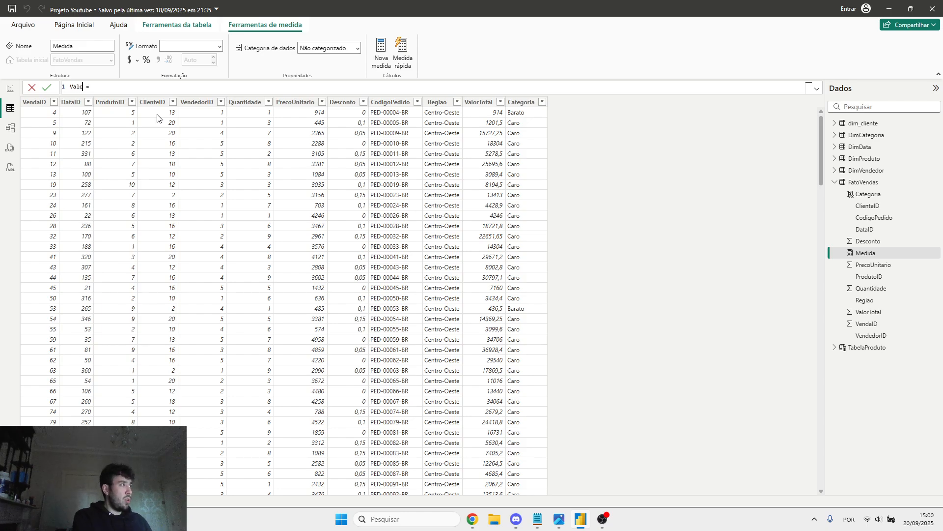
type(" Produto")
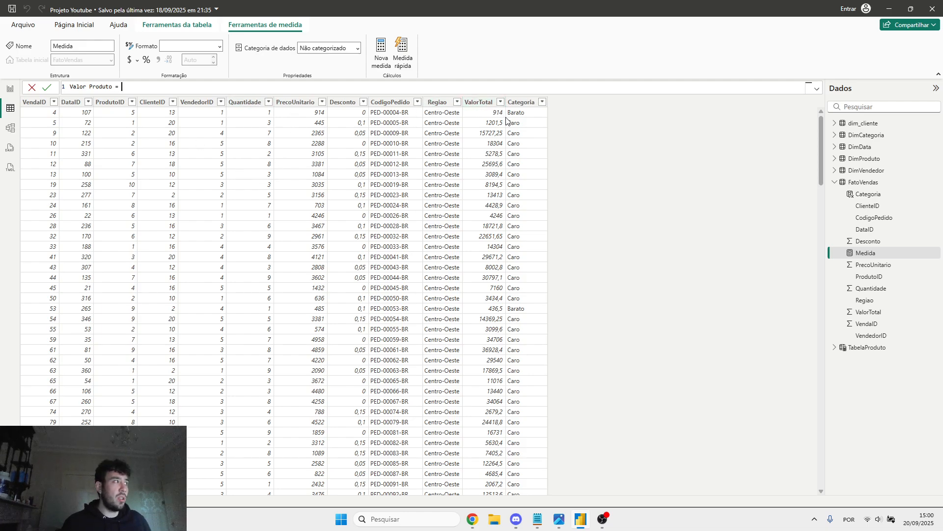
Try to reference the FatoVendas table in the Valor Produto measure's formula, and clear the expression.
type("F")
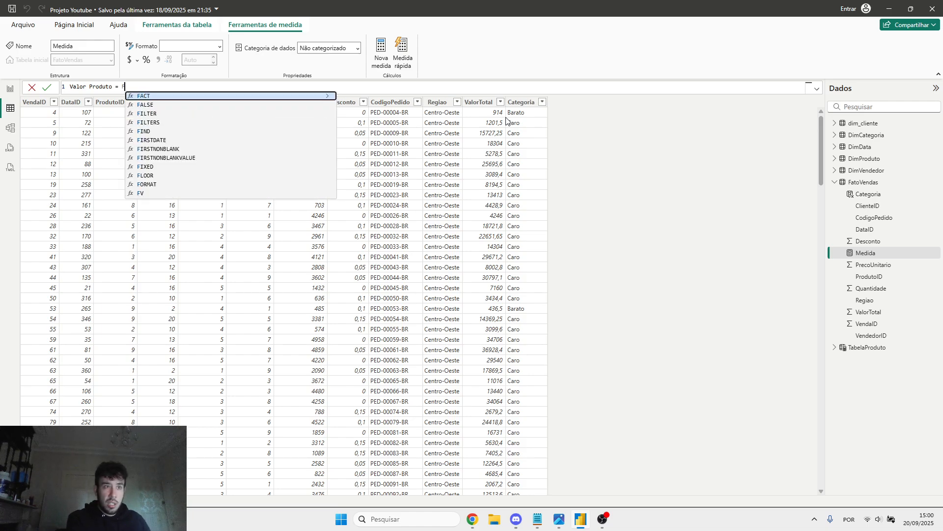
type("at")
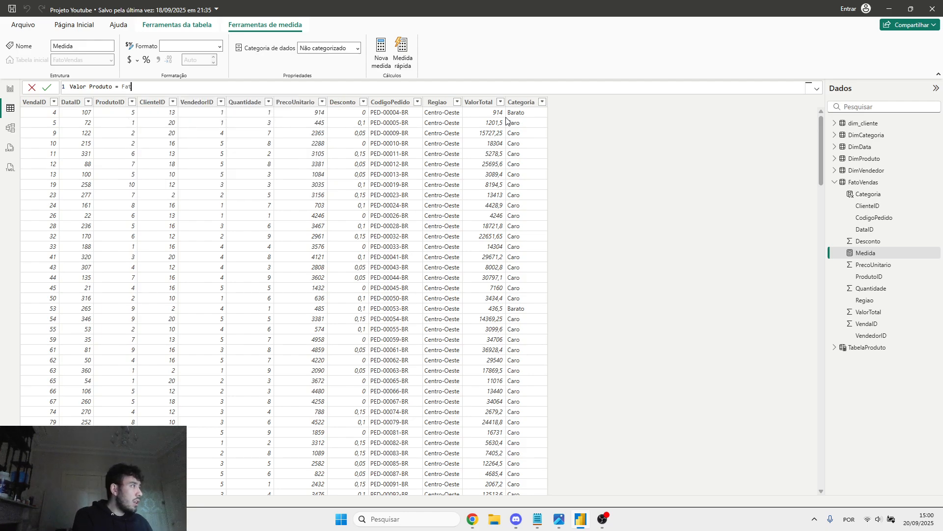
key("BackSpace")
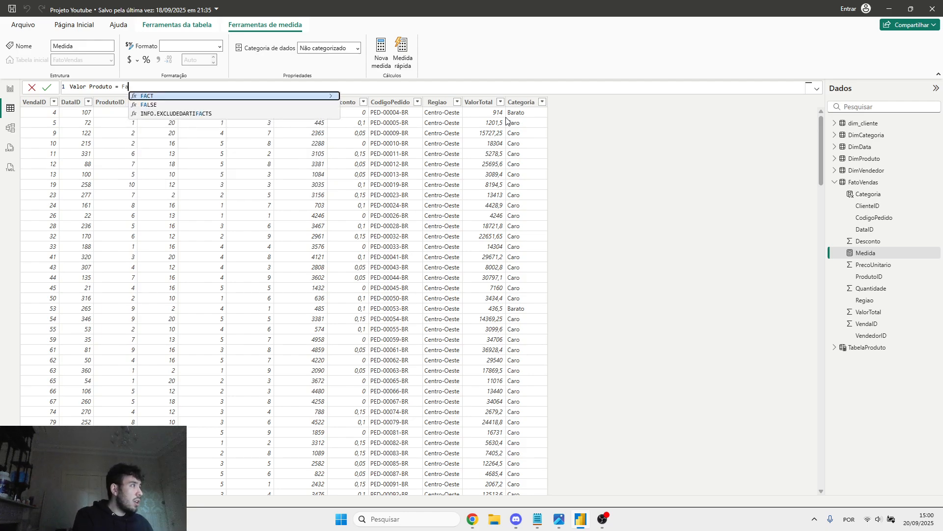
key("Escape")
left_click(649, 197)
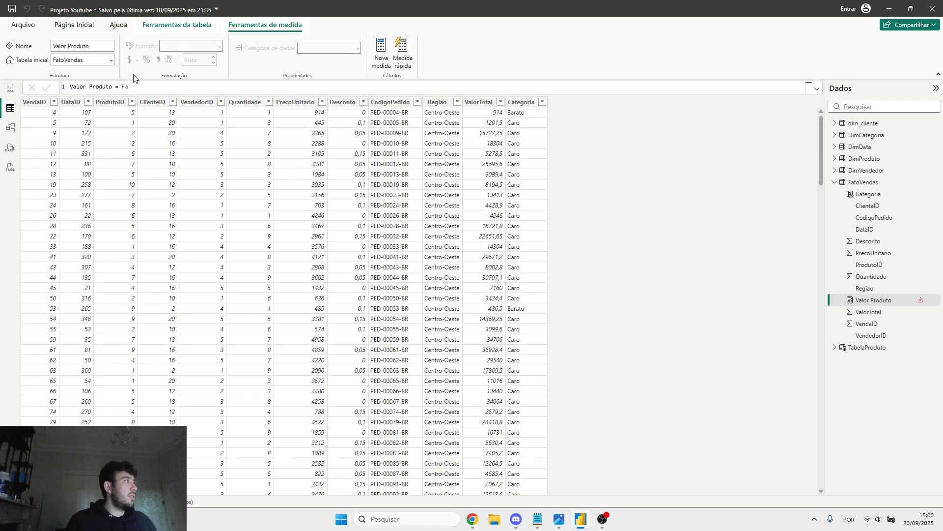
left_click(130, 86)
key("ctrl+a")
key("BackSpace")
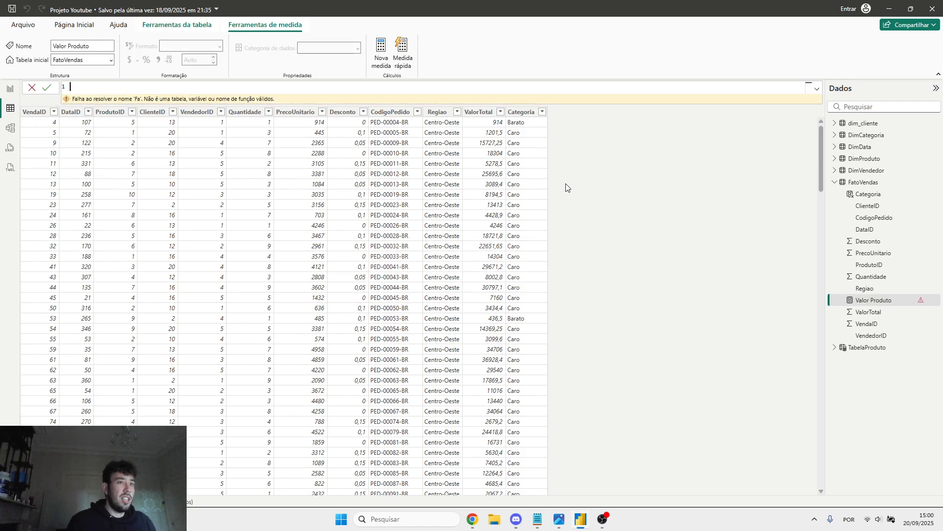
left_click(747, 208)
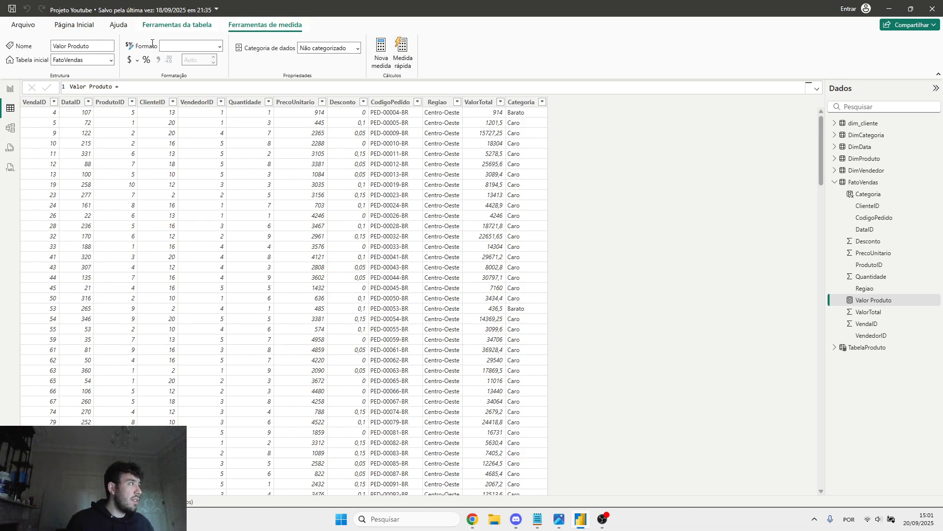
left_click(10, 127)
left_click(10, 108)
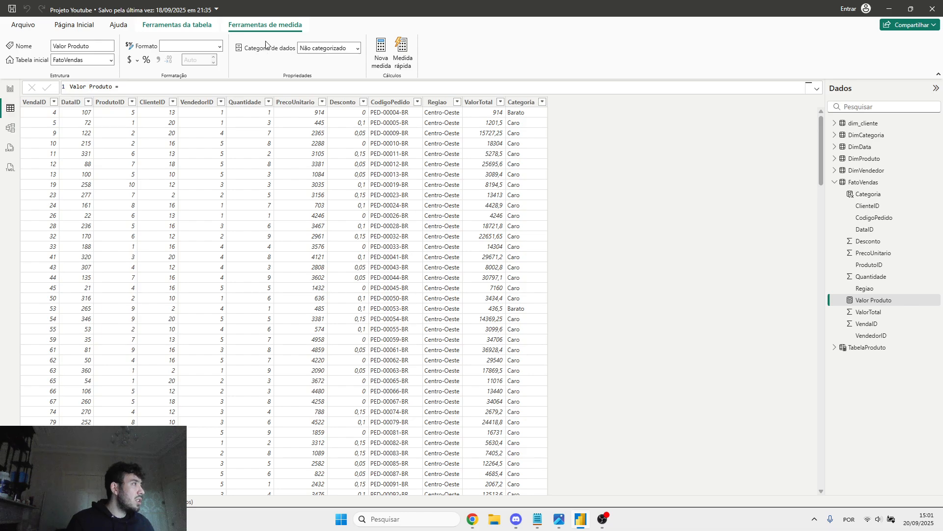
Add a new calculated column to FatoVendas and name it Valor Produto in its formula.
left_click(169, 27)
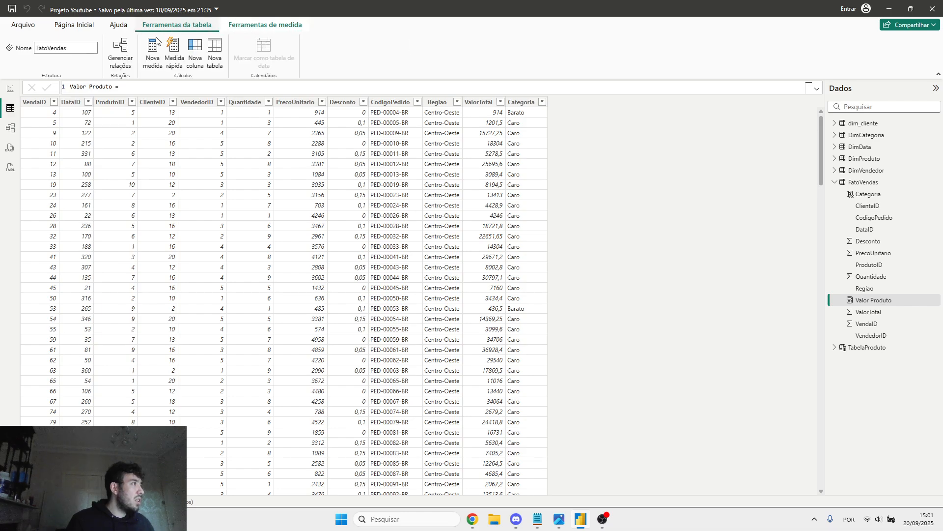
left_click(195, 48)
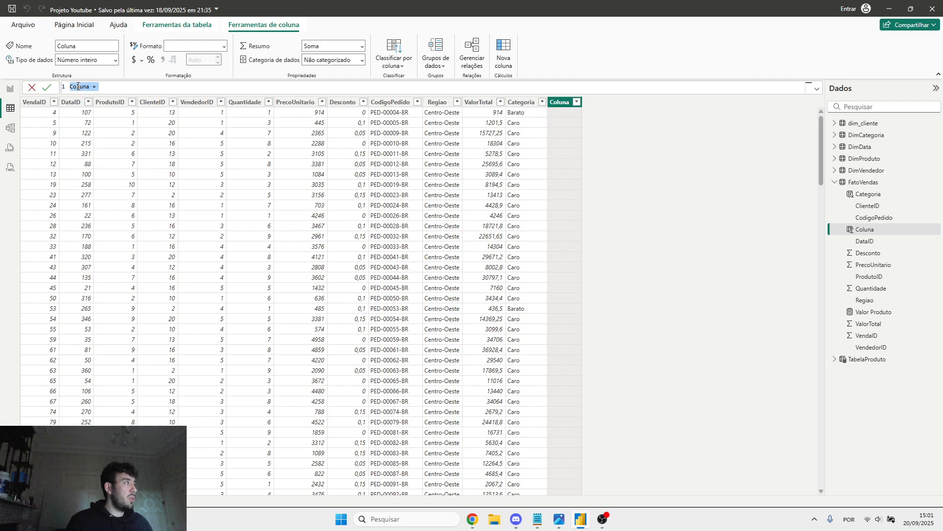
type("Valor T")
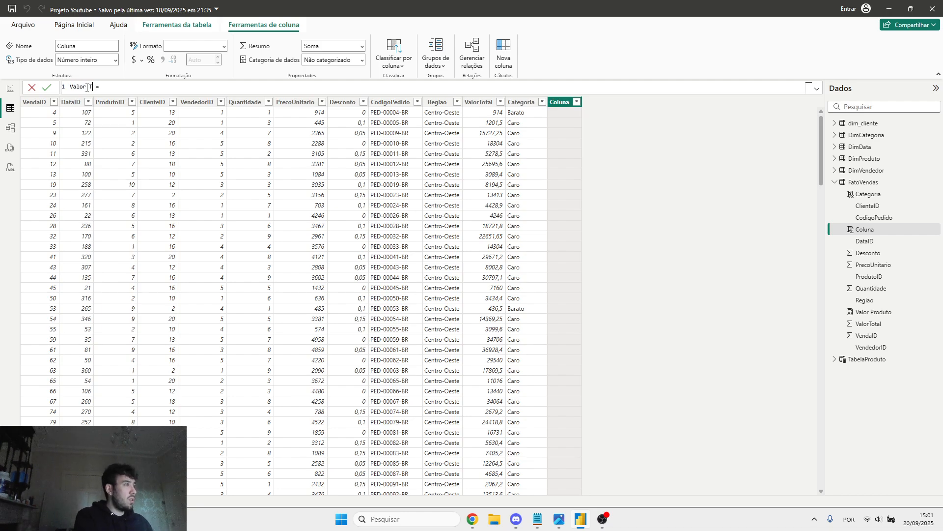
type("o")
key("BackSpace")
key("BackSpace")
type("´rpdu")
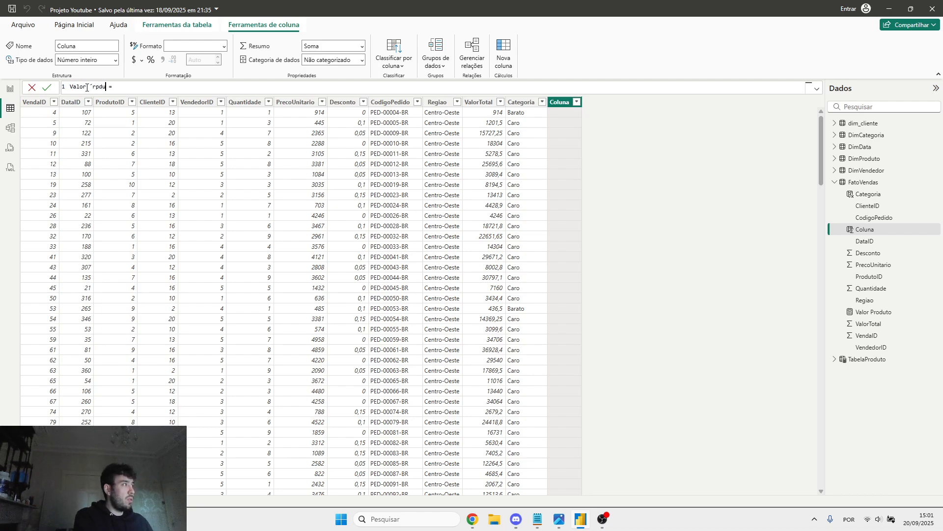
key("BackSpace")
key("BackSpace")
key("BackSpace")
key("BackSpace")
key("BackSpace")
type("Produto")
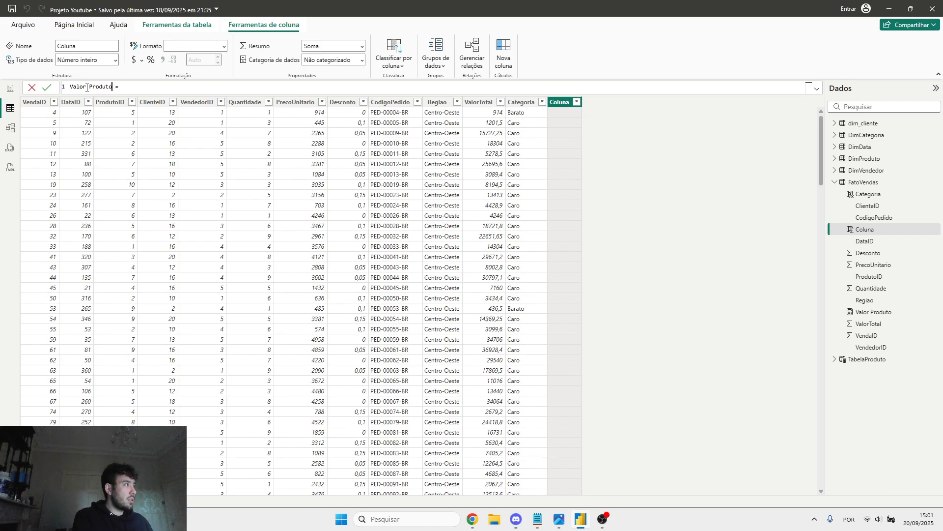
Start the Valor Produto column's expression with a reference to FatoVendas[Quantidade].
key("End")
type("Fato")
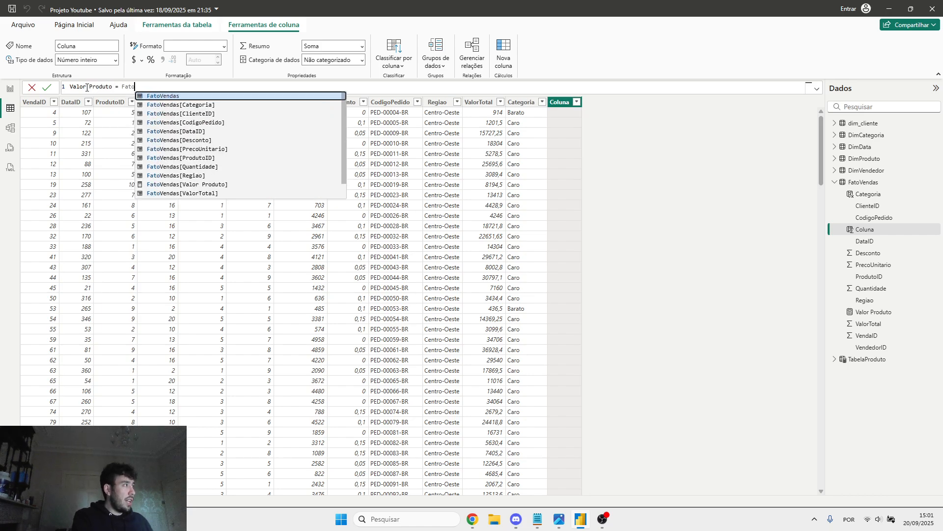
key("Down")
key("Down")
key("Down")
key("Down")
key("Down")
key("Down")
key("Down")
key("Down")
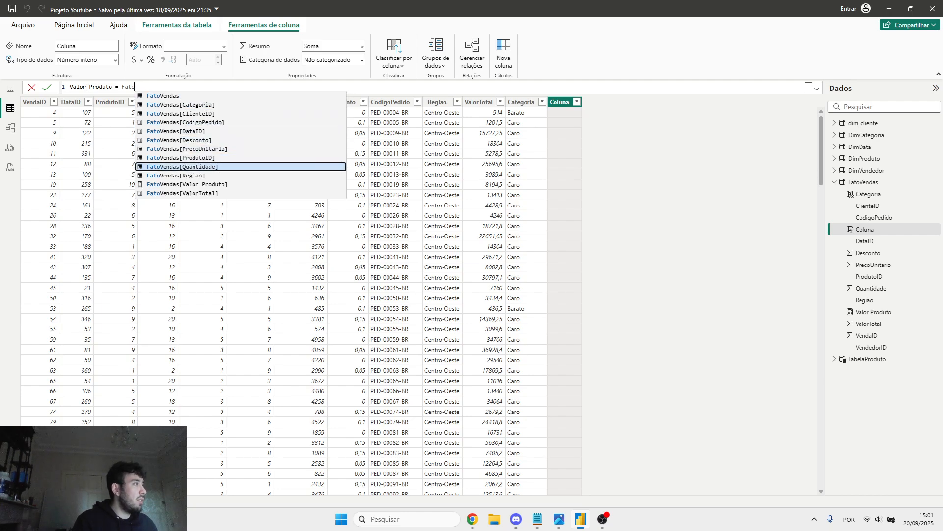
key("Tab")
Multiply the quantity by FatoVendas[ValorTotal] in the calculated column's formula and commit it.
type("* Fato")
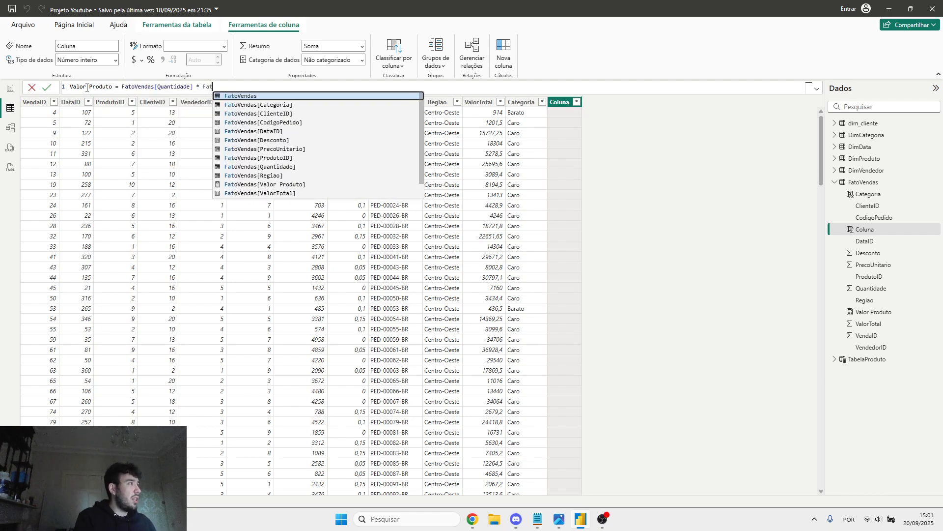
key("Down")
key("Down")
key("Down")
key("Down")
key("Down")
key("Down")
key("Down")
key("Down")
key("Down")
key("Down")
key("Down")
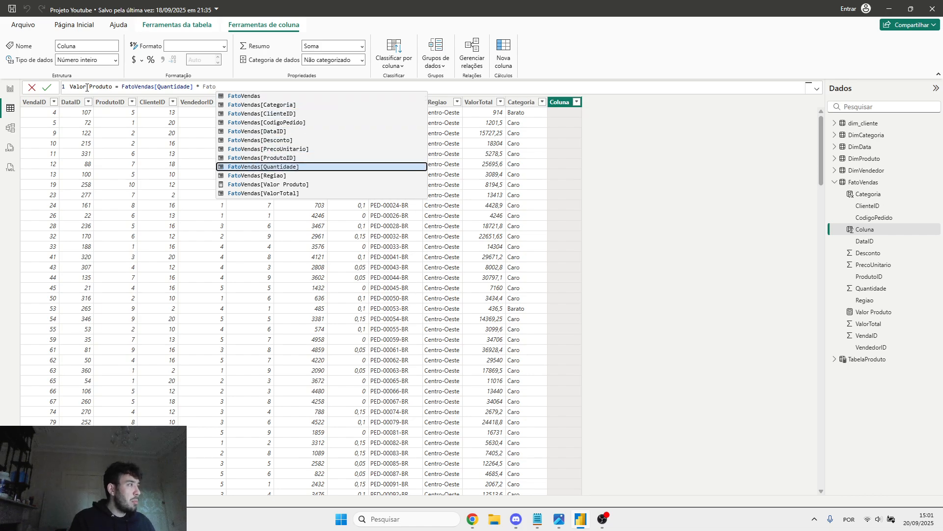
key("Tab")
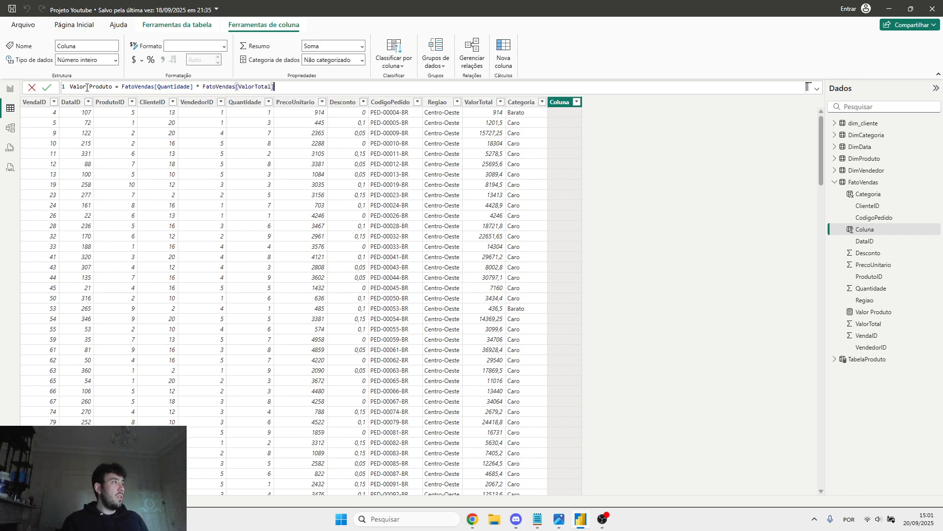
key("Return")
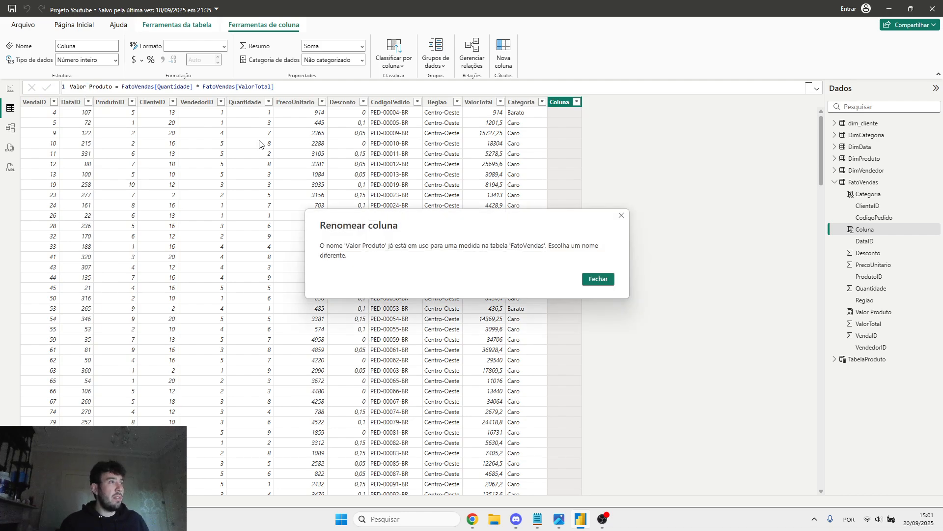
Dismiss the name conflict and rename the calculated column to Valor Produto Total in its formula.
left_click(599, 279)
left_click(113, 86)
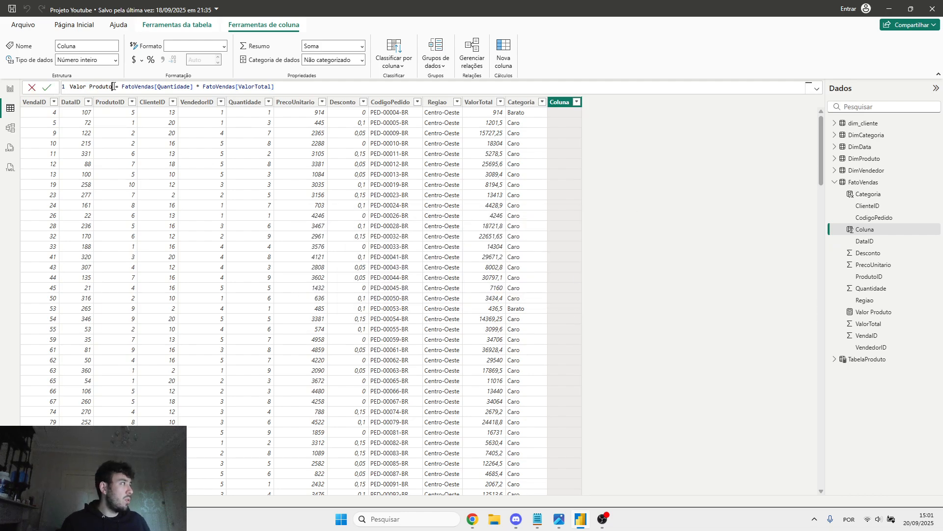
type("Total")
key("Return")
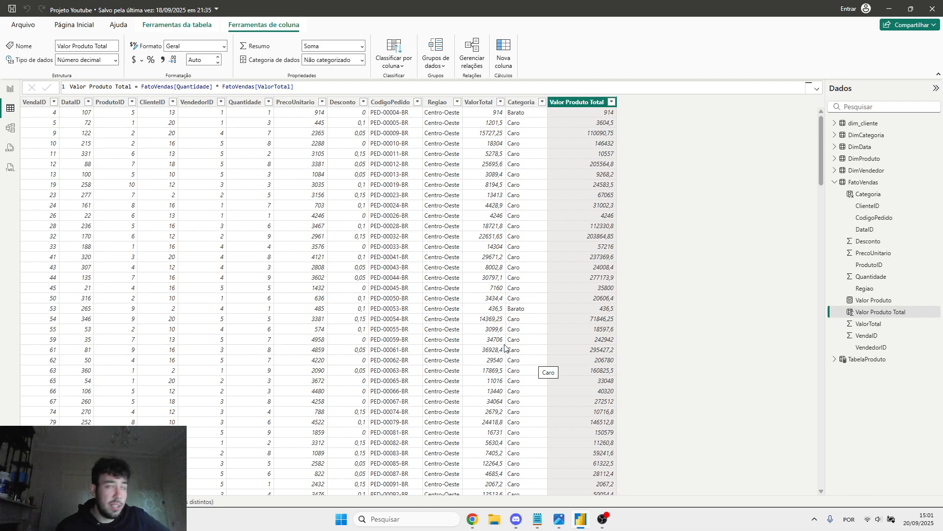
In the report's matrix, replace the ValorTotal values with Valor Produto Total and make the visual wider and shorter.
left_click(10, 88)
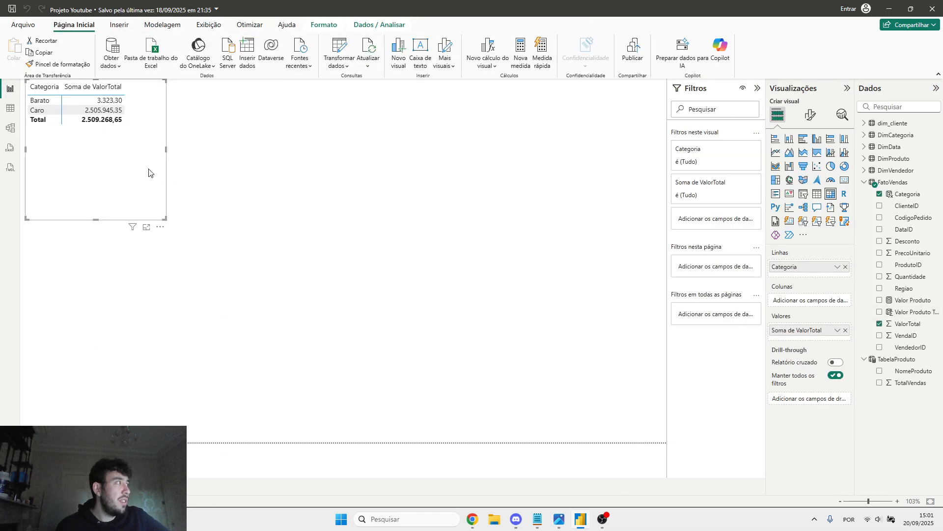
left_click(845, 330)
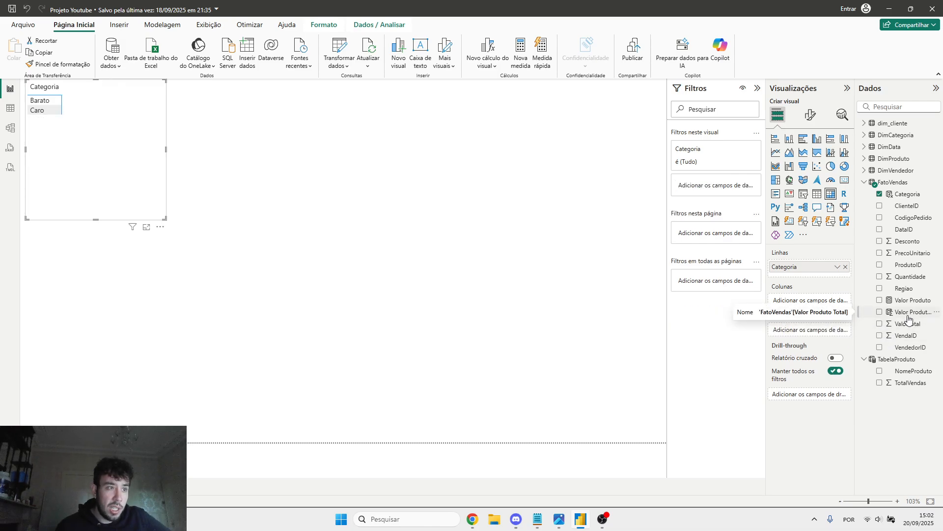
left_click_drag(909, 317, 96, 156)
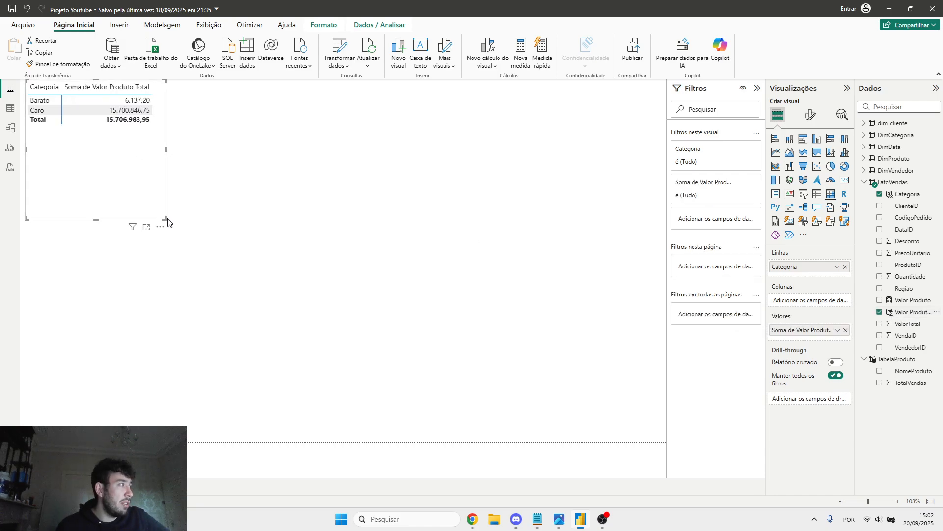
left_click_drag(166, 220, 396, 181)
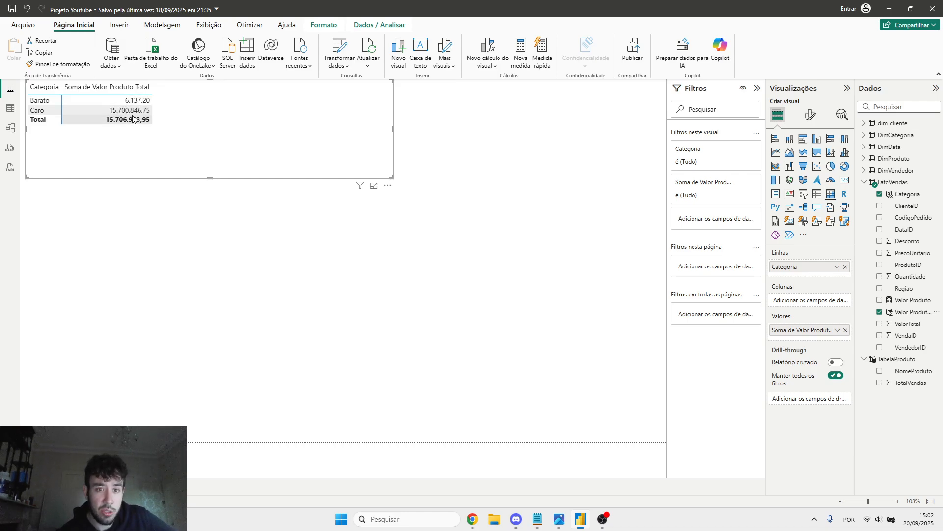
Return to the FatoVendas table view and delete the empty Valor Produto measure from the model.
left_click(9, 107)
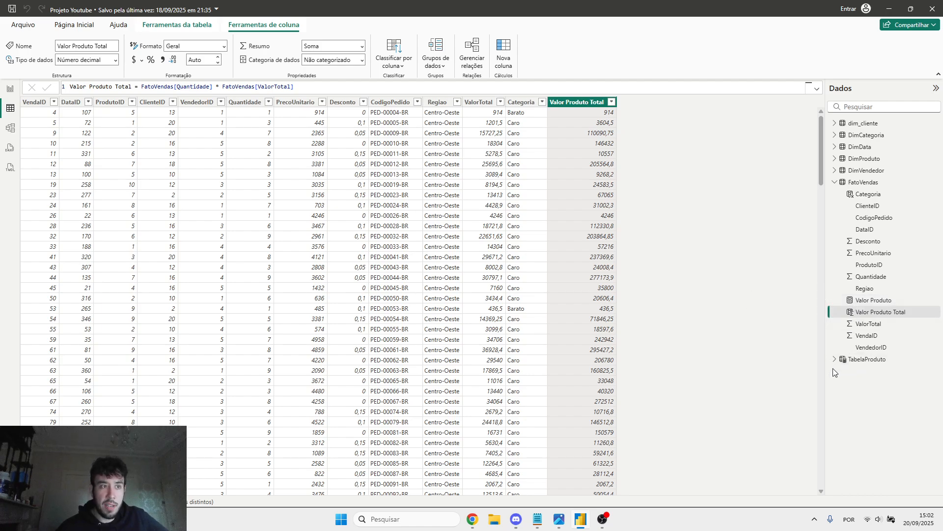
left_click(860, 304)
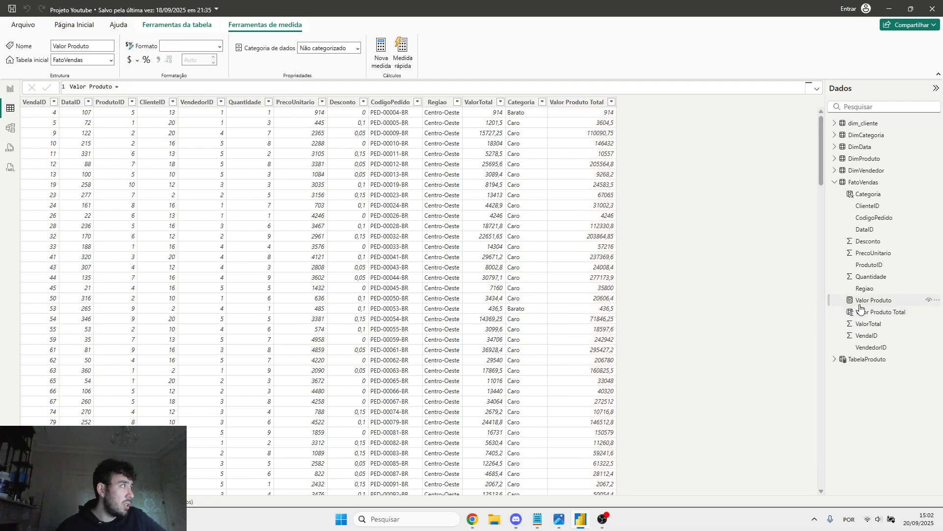
right_click(883, 302)
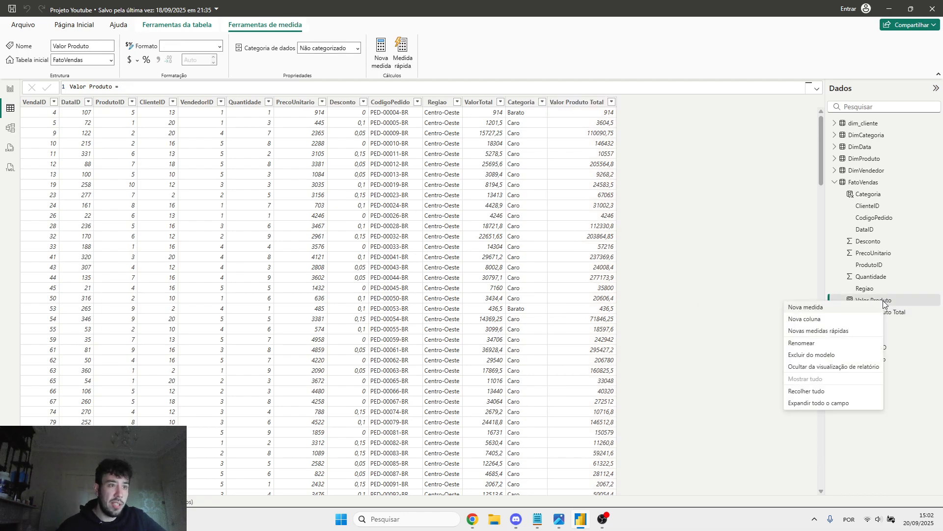
left_click(824, 352)
left_click(520, 276)
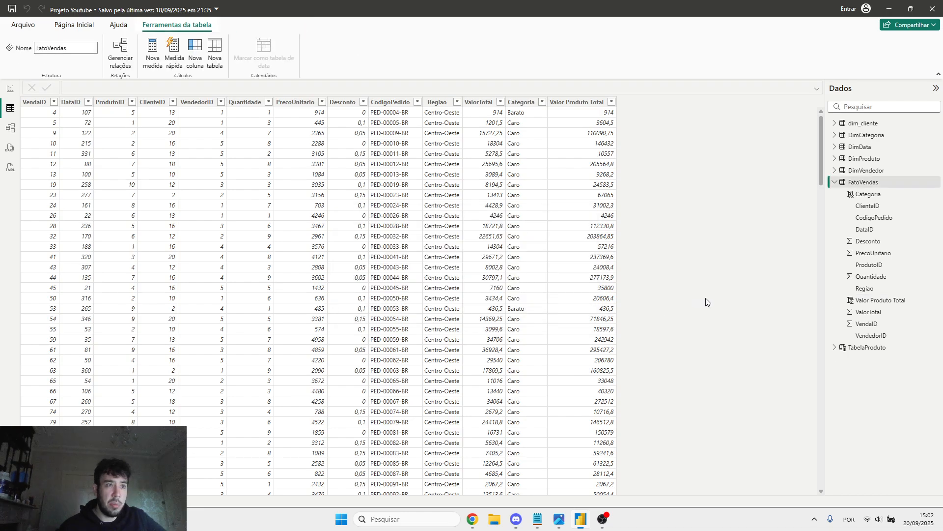
Expand TabelaProduto's fields, and create a new measure in FatoVendas named Valor Total Medida.
left_click(835, 348)
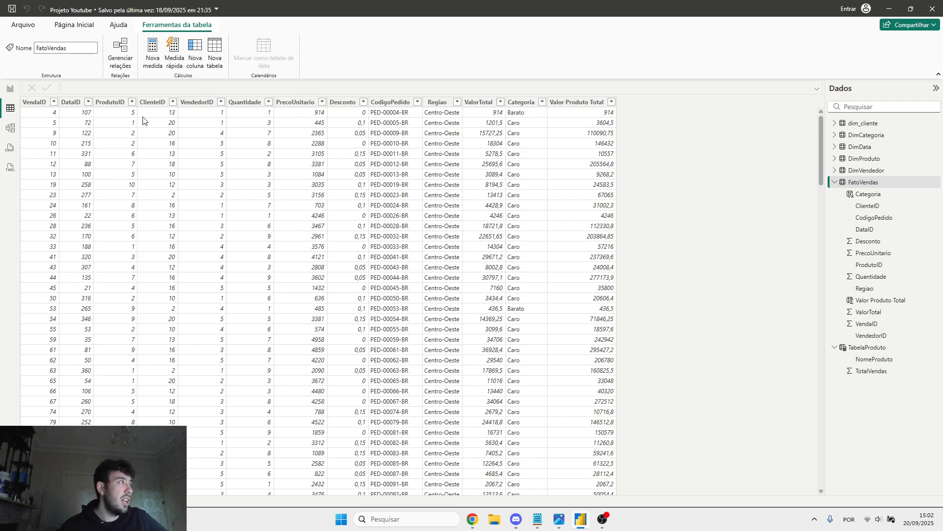
left_click(154, 67)
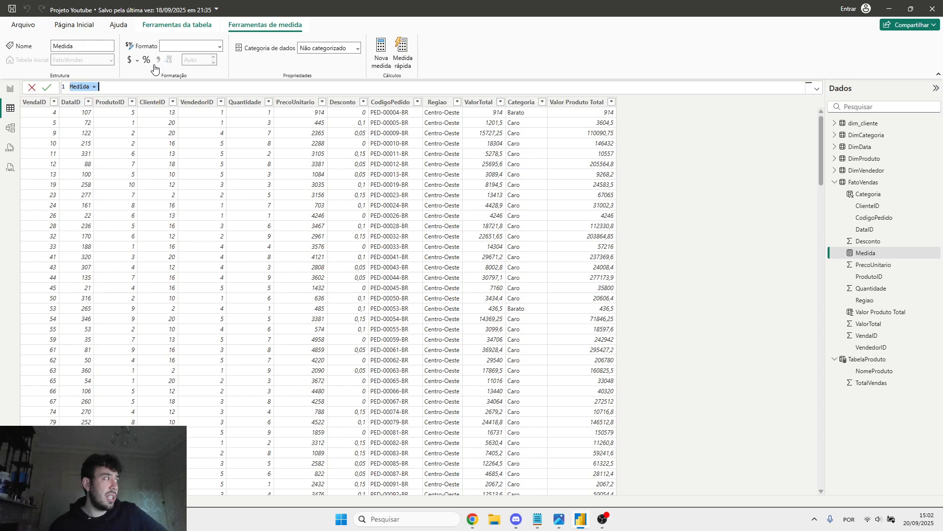
type("Valo")
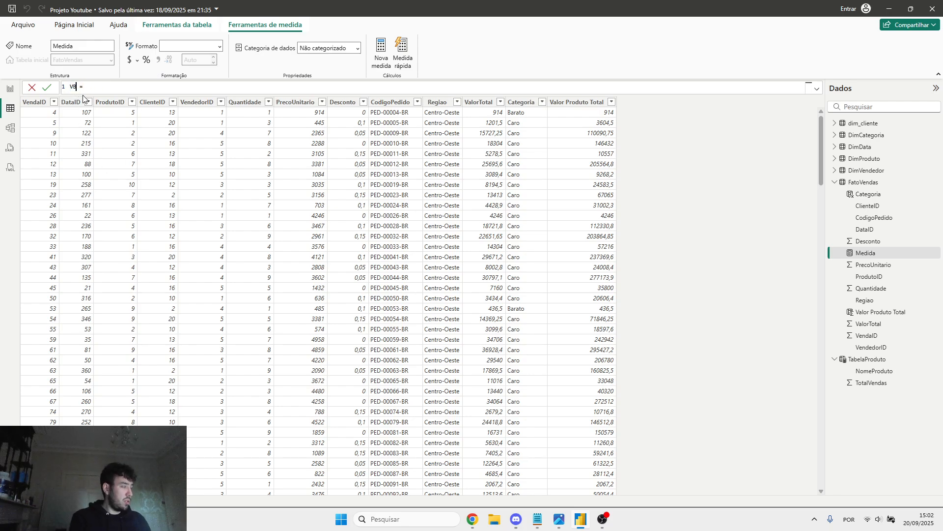
type("r Total Medida")
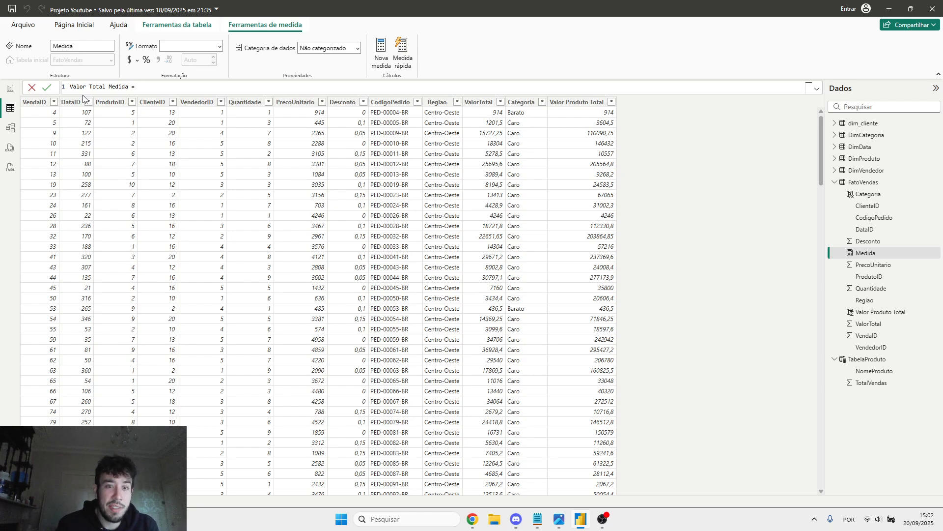
Try to reference FatoVendas directly in the Valor Total Medida expression, and clear the entry.
type("FAS")
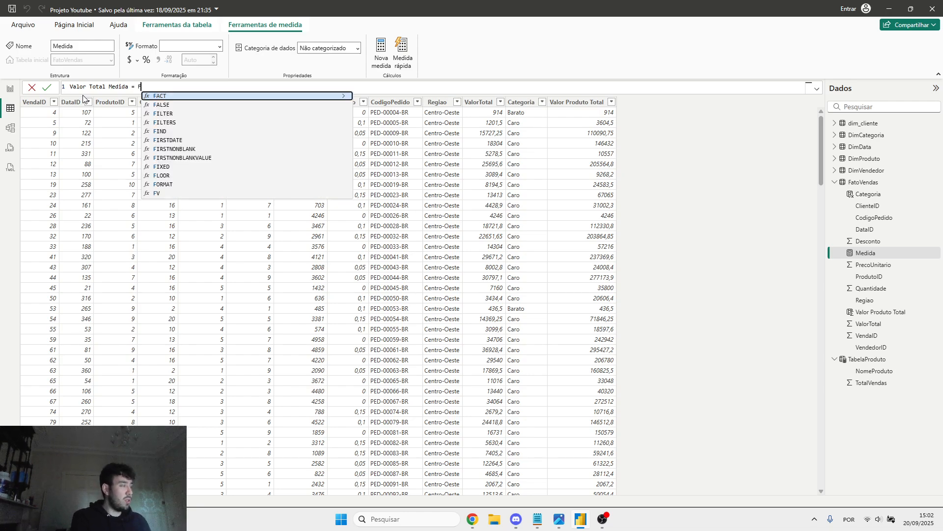
key("BackSpace")
key("BackSpace")
key("BackSpace")
type("Fato")
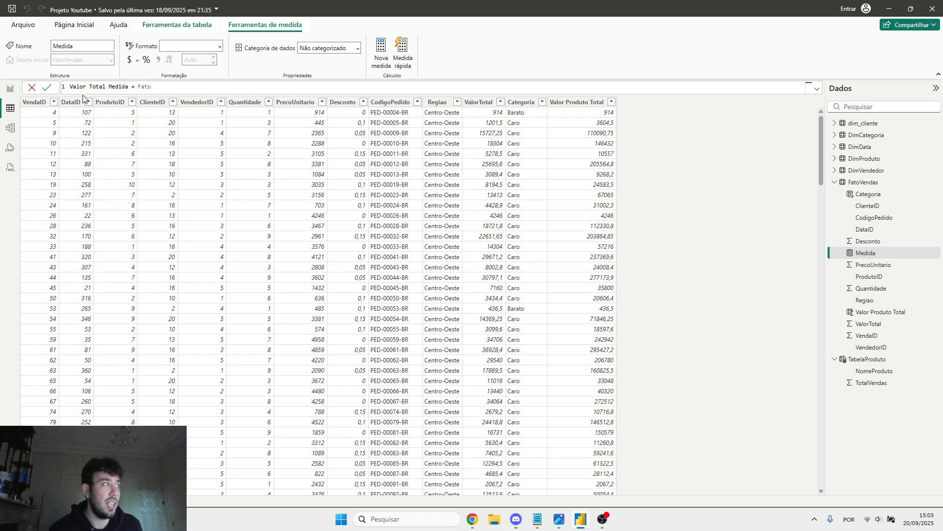
key("BackSpace")
key("BackSpace")
key("BackSpace")
key("BackSpace")
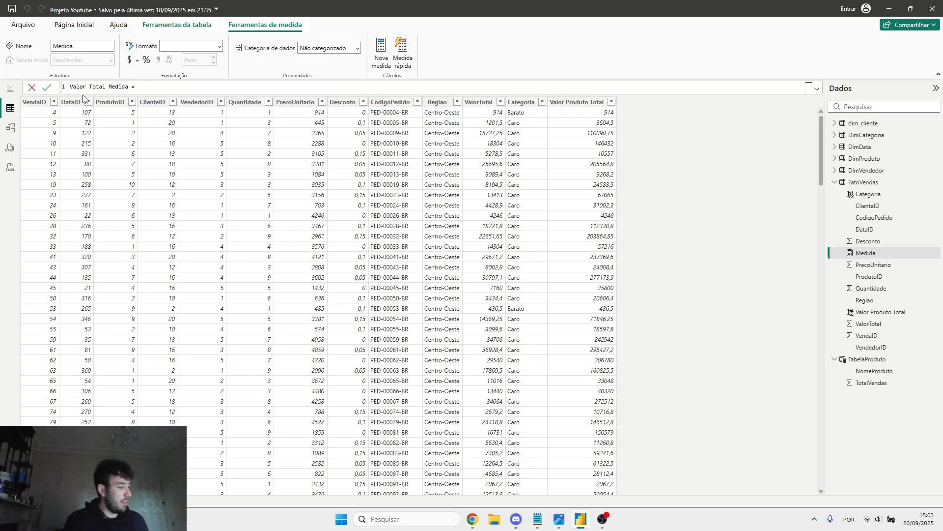
Begin the Valor Total Medida expression with SUMX over FatoVendas, using FatoVendas[Quantidade] as the first factor.
type("SUMX(")
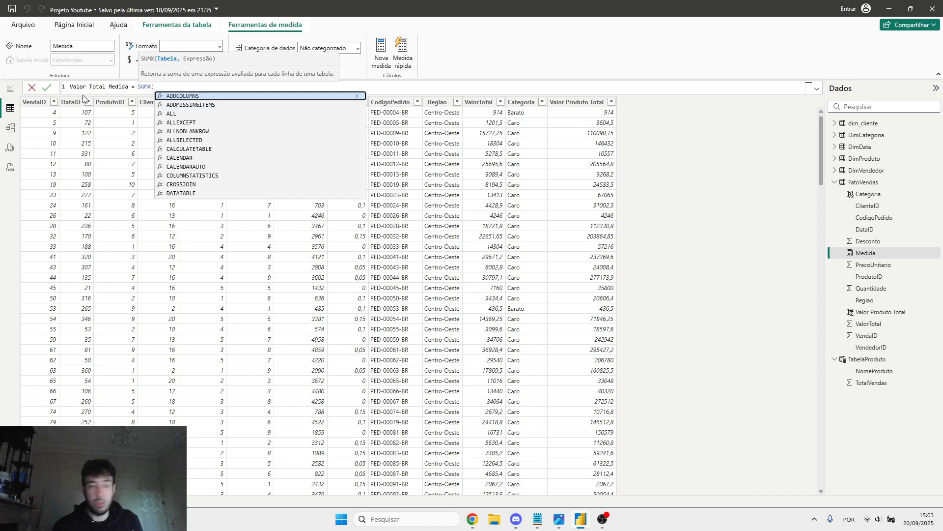
type("F")
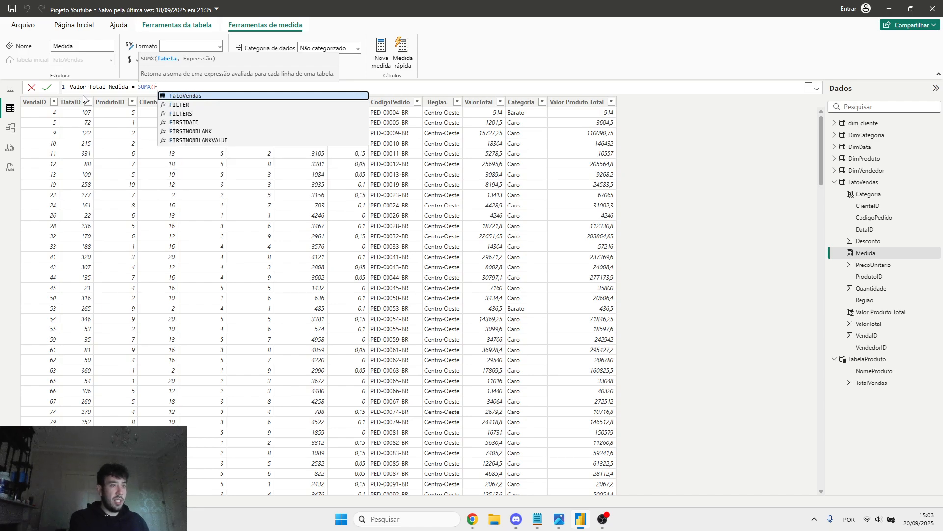
type("atoVendas, Fatov")
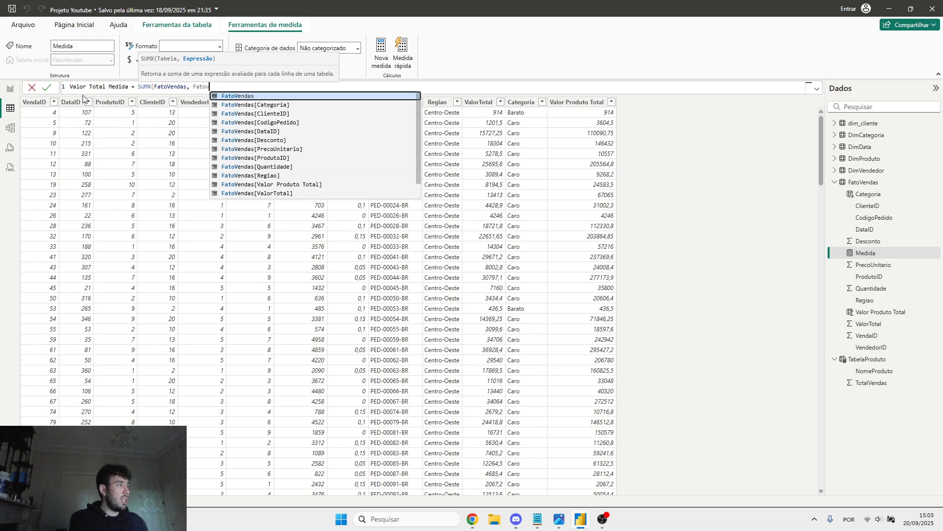
key("Down")
key("Down")
key("Down")
key("Down")
key("Down")
key("Down")
key("Down")
key("Down")
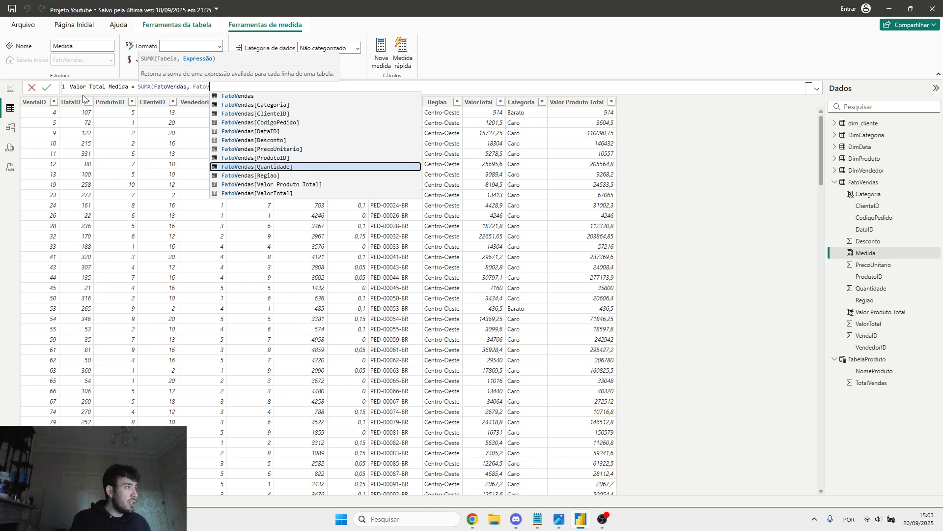
key("Tab")
Multiply the SUMX quantity by FatoVendas[ValorTotal], close the function and commit the measure.
type("* FAT")
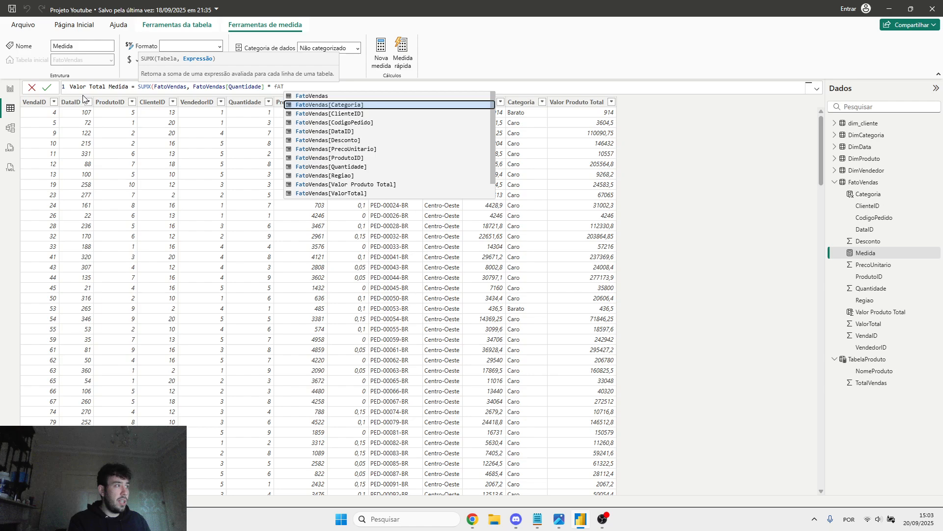
key("Down")
key("Down")
key("Down")
key("Down")
key("Down")
key("Down")
key("Down")
key("Down")
key("Down")
key("Down")
key("Tab")
type(")")
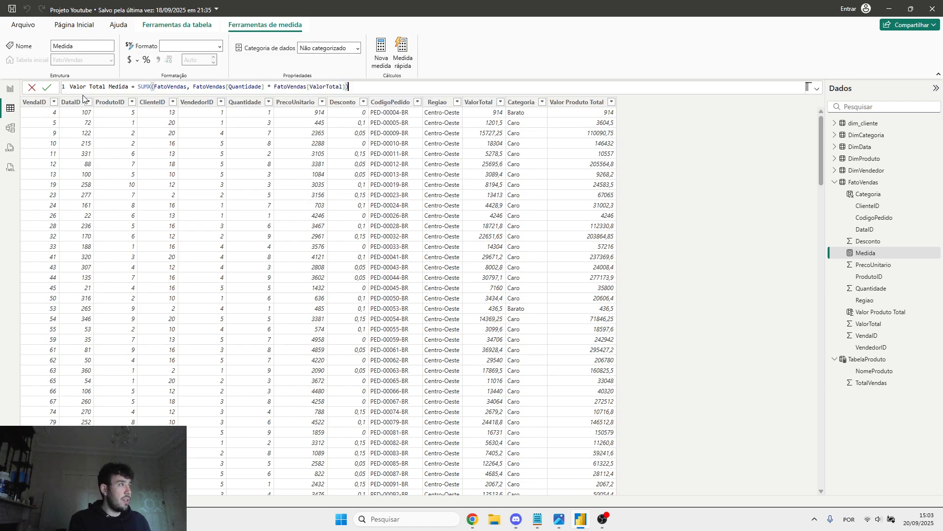
key("Return")
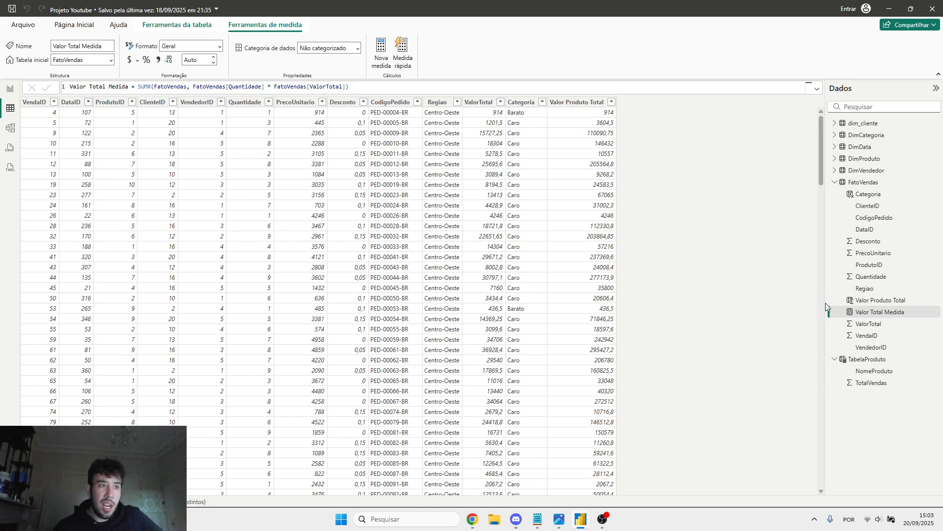
Add the Valor Total Medida measure to the values of the report's Categoria matrix.
left_click(10, 89)
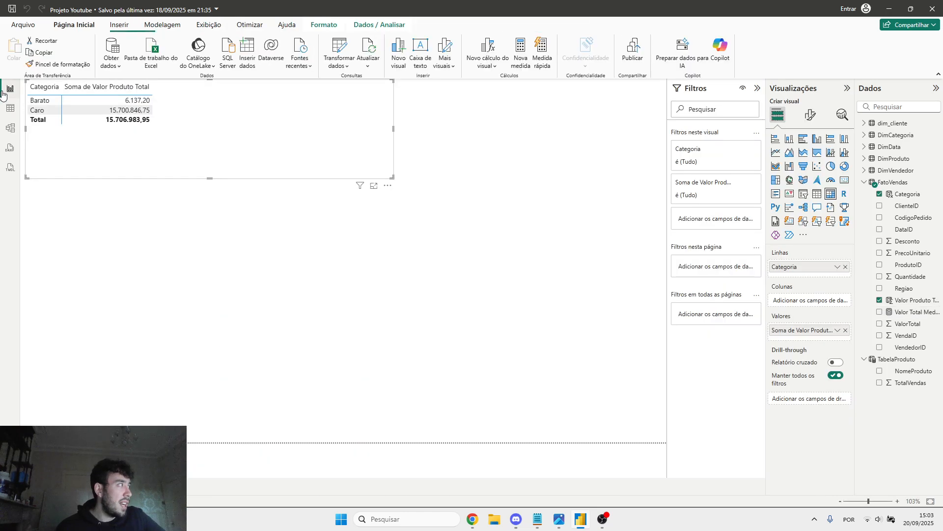
left_click(206, 221)
left_click(174, 142)
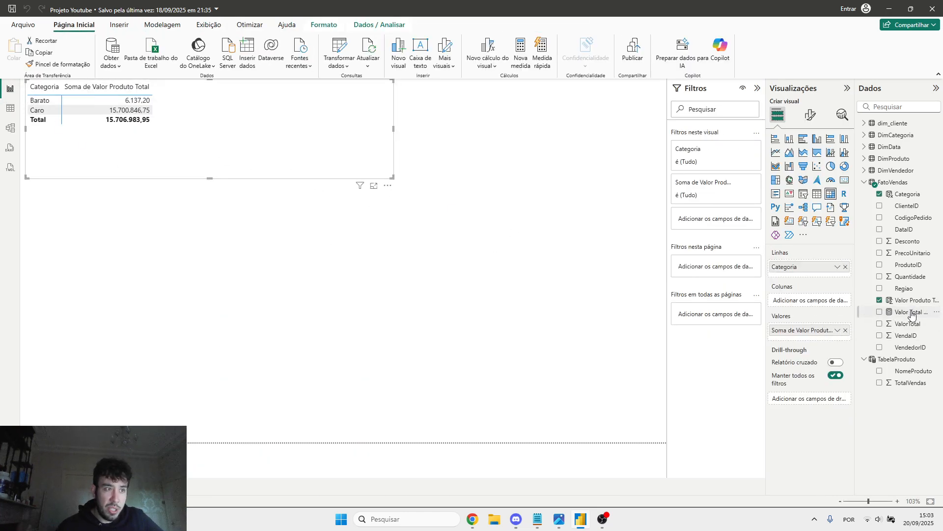
left_click_drag(911, 311, 813, 337)
left_click(481, 259)
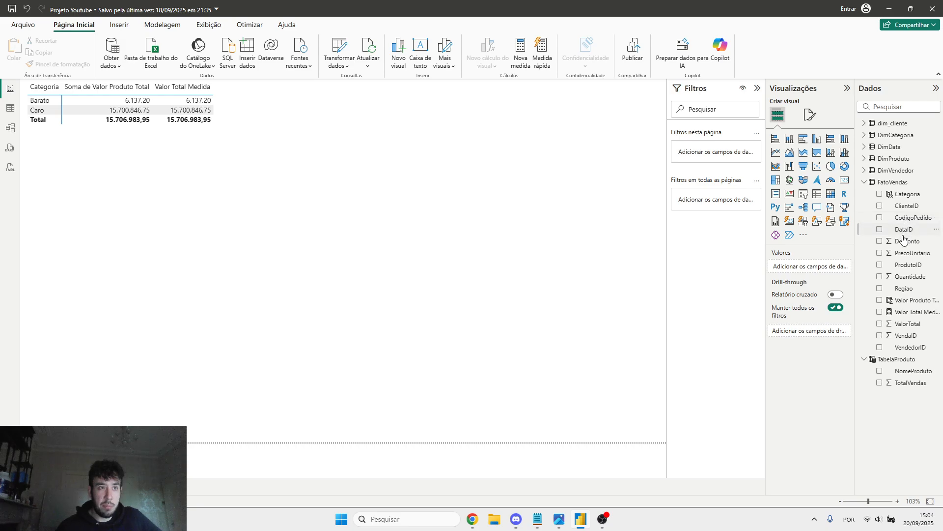
Filter the Categoria matrix to Barato only, switch the filter to Caro only, and clear the category selection.
left_click(332, 166)
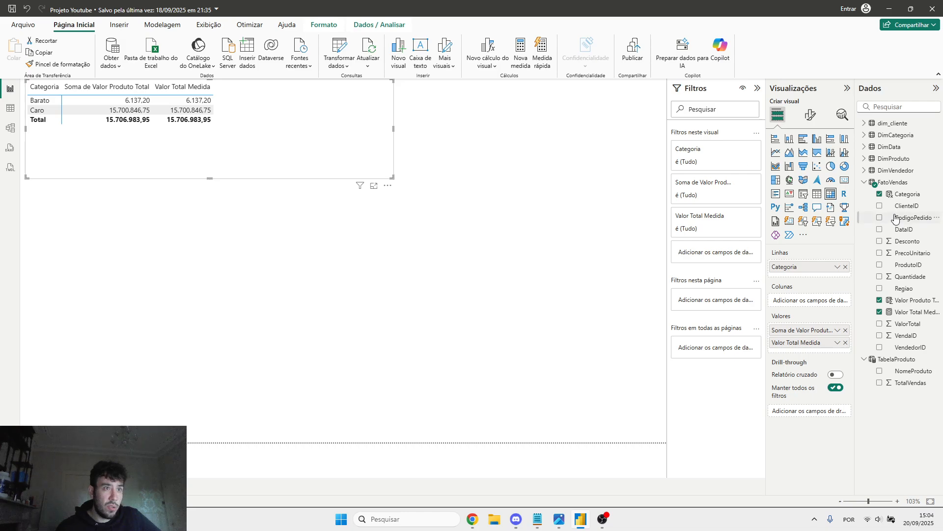
left_click(736, 151)
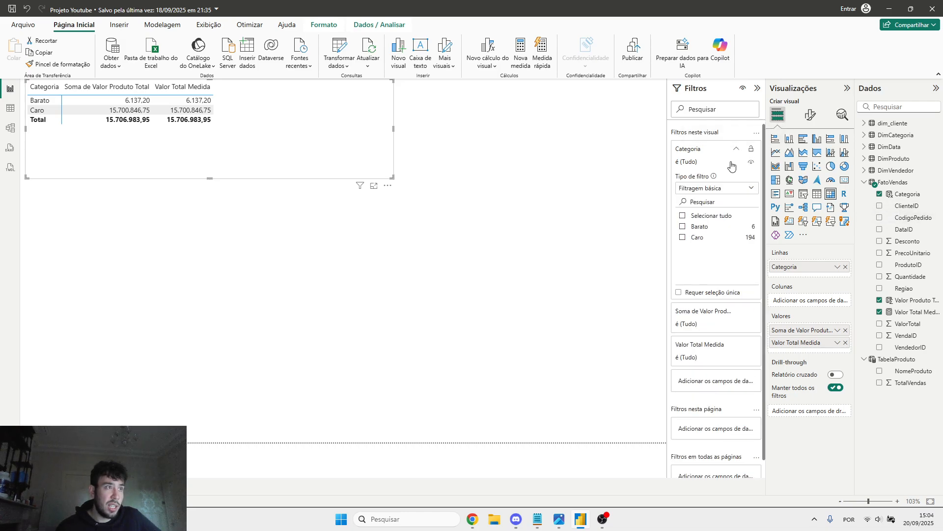
left_click(683, 227)
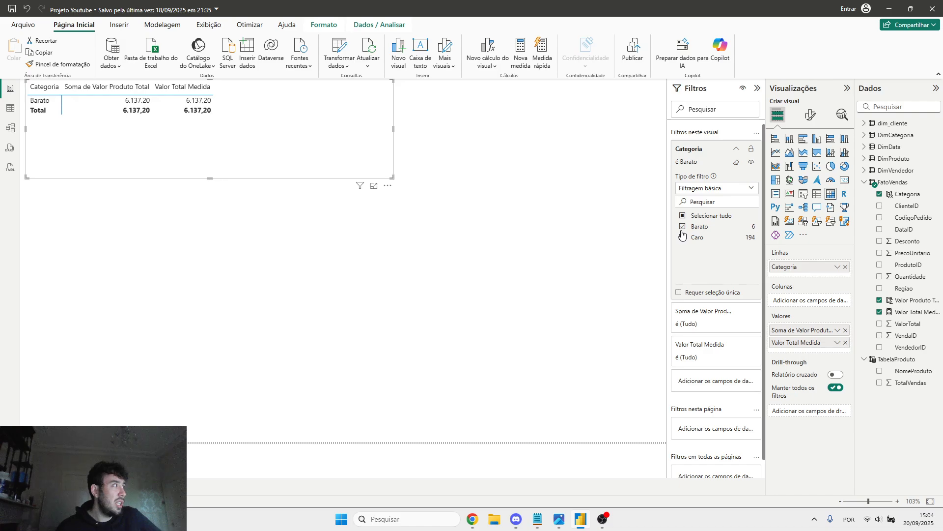
left_click(683, 229)
left_click(683, 229)
left_click(682, 228)
left_click(685, 238)
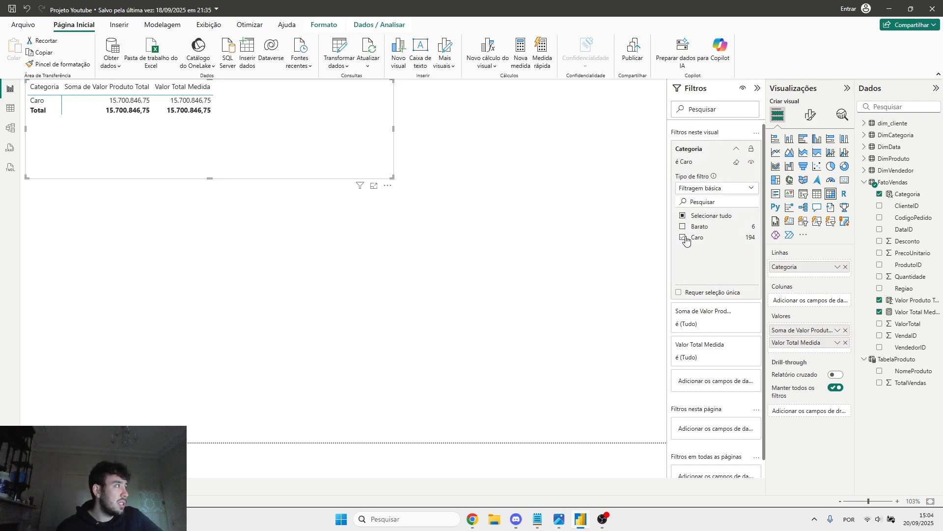
left_click(686, 239)
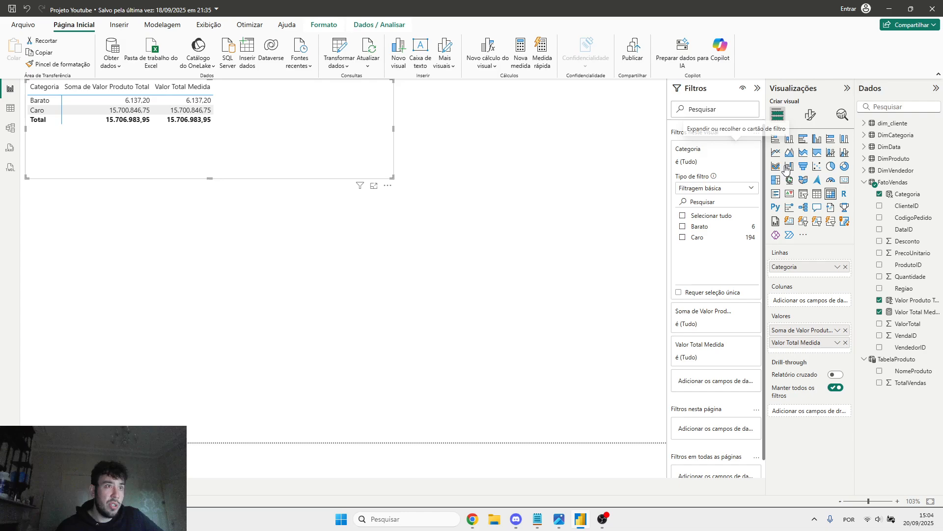
Create a second matrix below the Categoria matrix with FatoVendas Regiao as rows and the Valor Total Medida measure as values.
key("Escape")
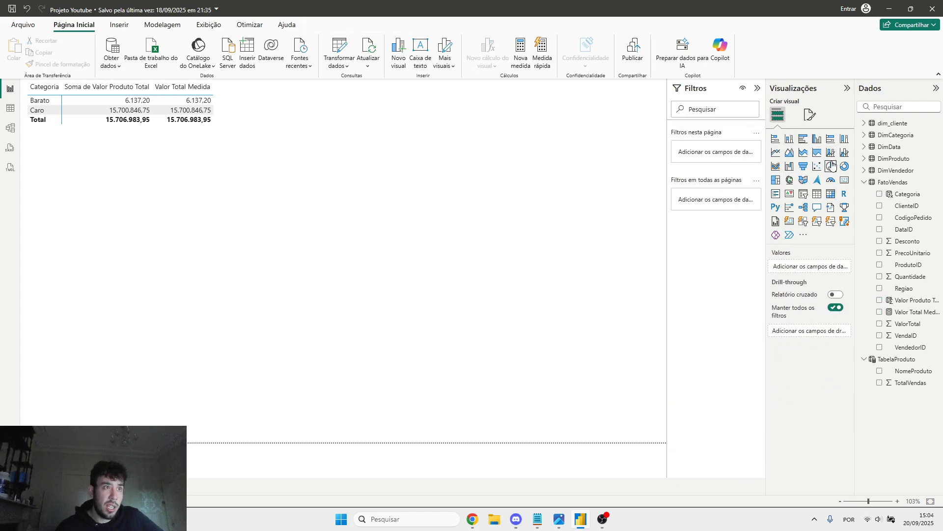
left_click(831, 194)
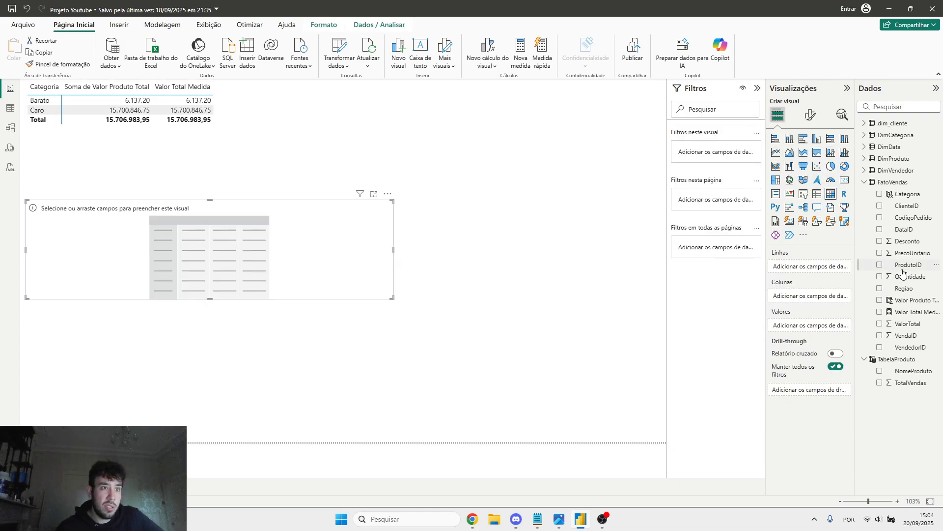
left_click_drag(907, 289, 124, 226)
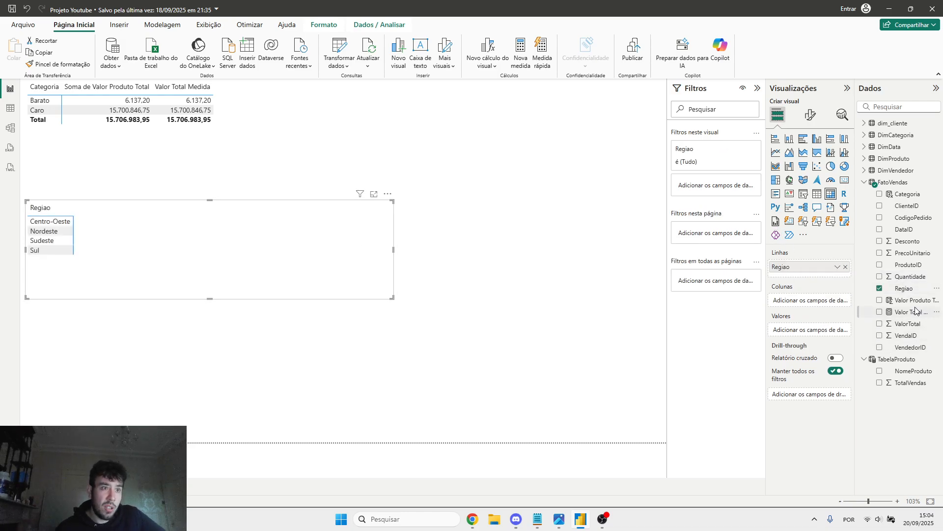
left_click_drag(917, 313, 820, 332)
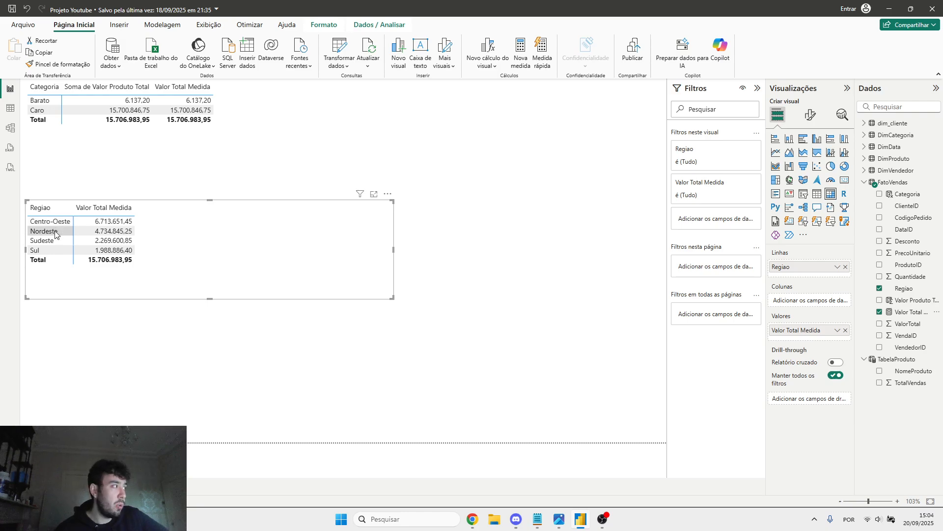
left_click(432, 237)
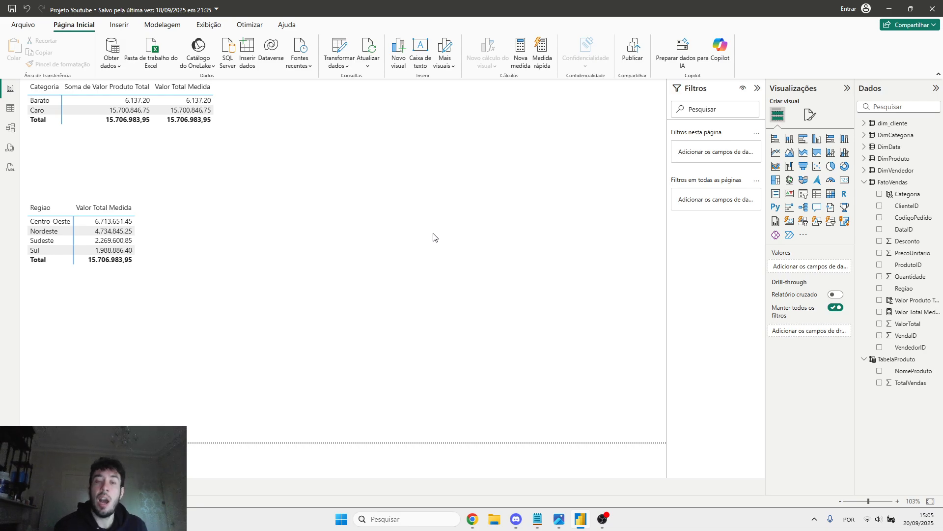
Switch to the image viewer to review the powerbi_tabela_coluna_medida_1920x1080.png comparison of calculated table, calculated column and measure.
left_click(559, 519)
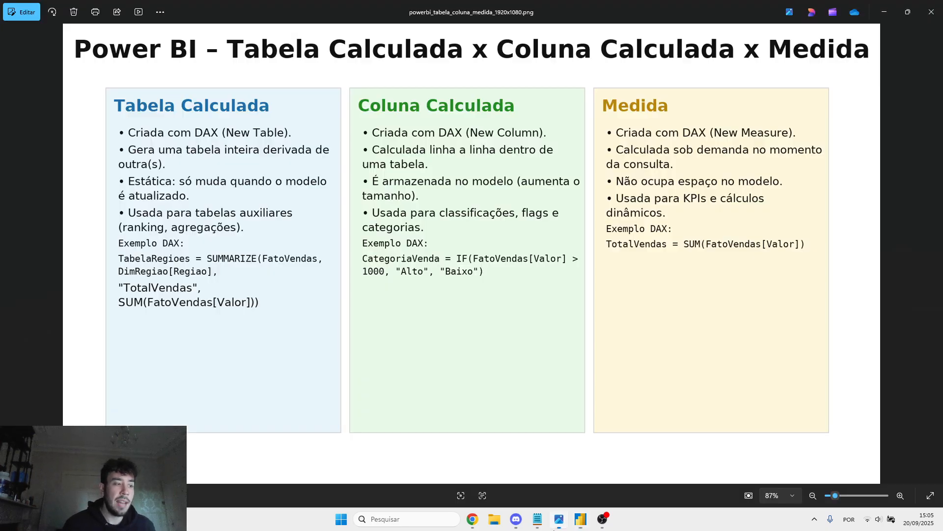